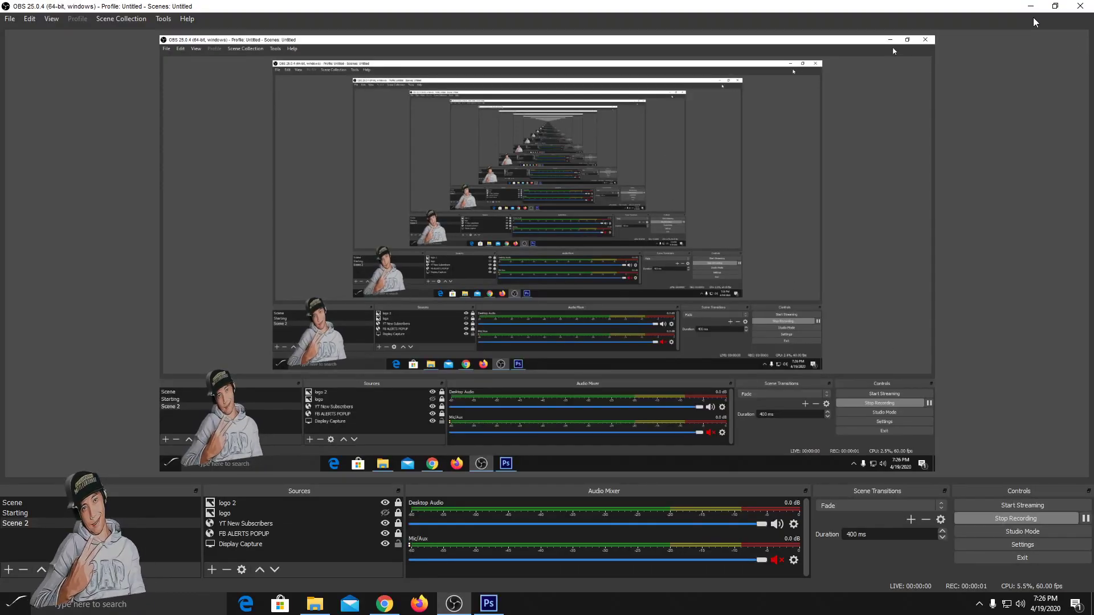
Step: Minimise the OBS window and bring the empty Photoshop workspace to the front
left_click(1030, 6)
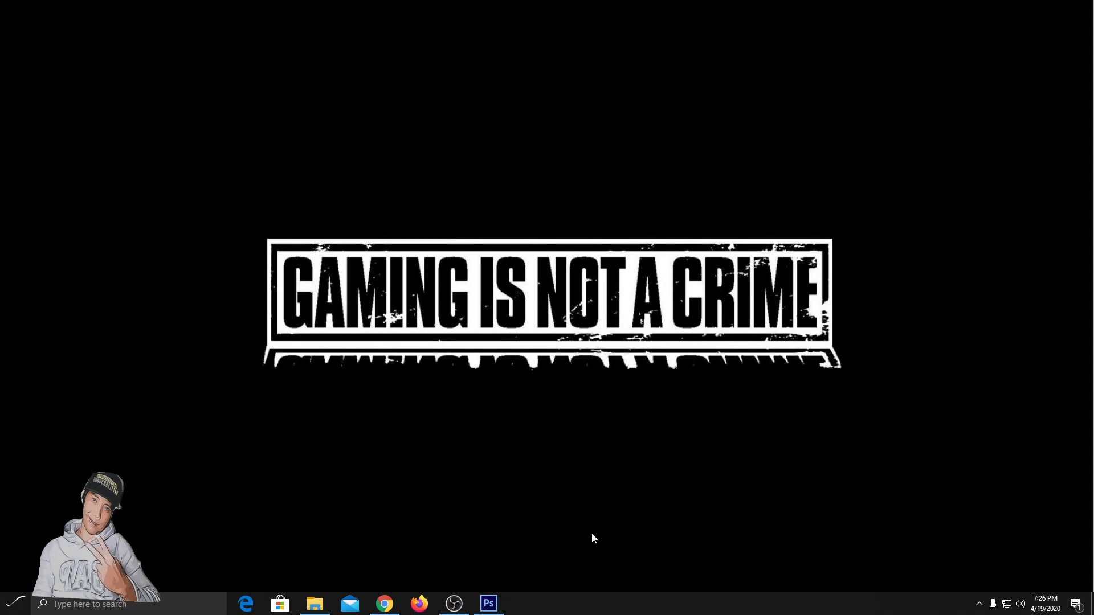
left_click(487, 603)
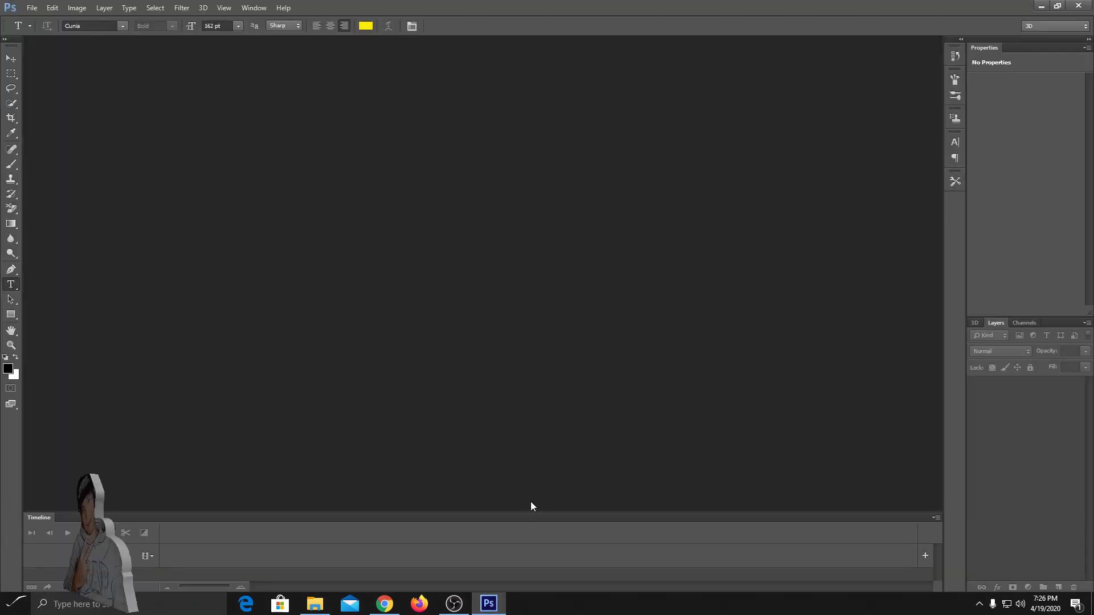
Step: Create a new Default Photoshop Size document (7 × 5 in, 72 ppi) with a transparent background
left_click(31, 8)
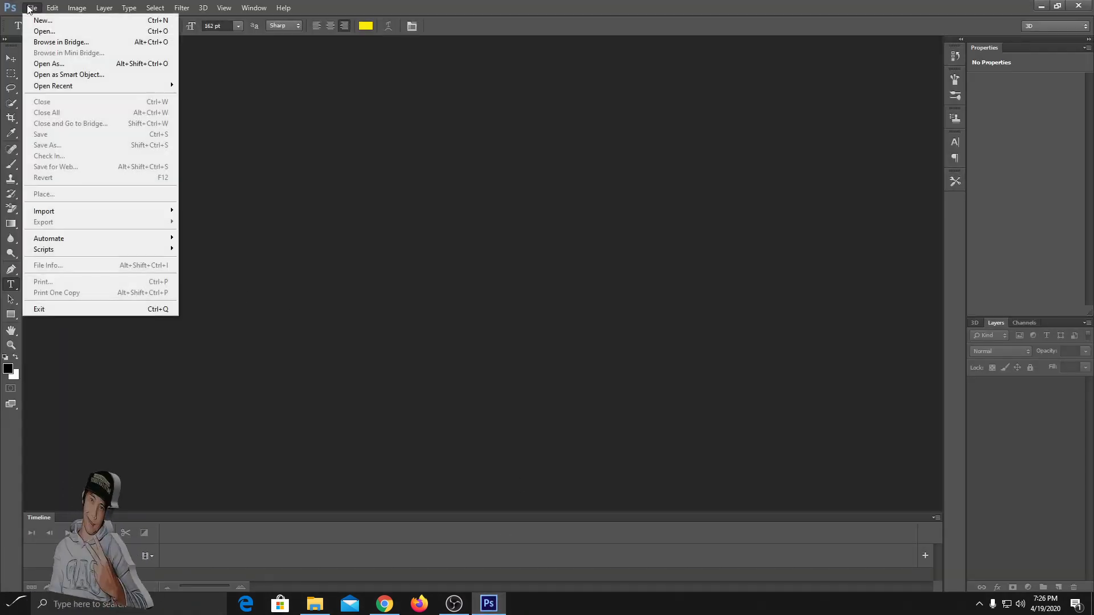
left_click(75, 21)
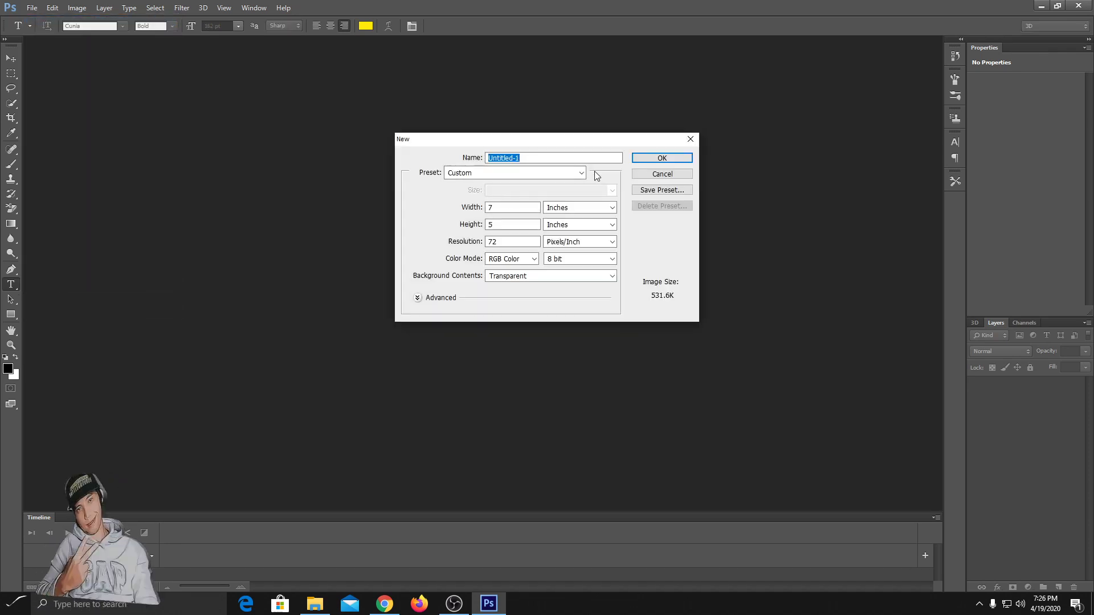
left_click(581, 172)
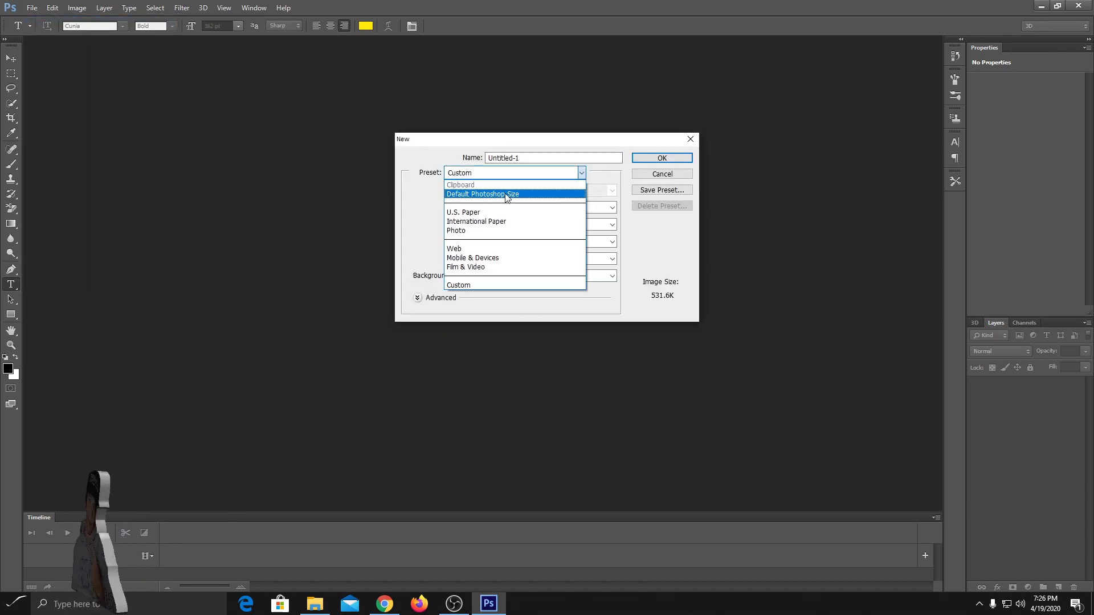
left_click(510, 194)
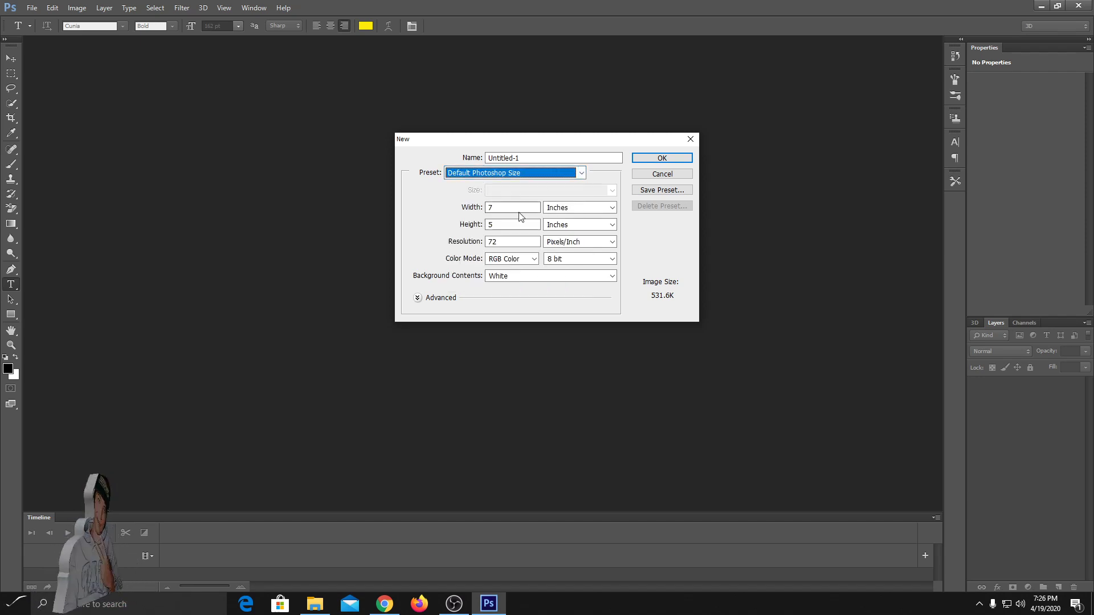
left_click(612, 276)
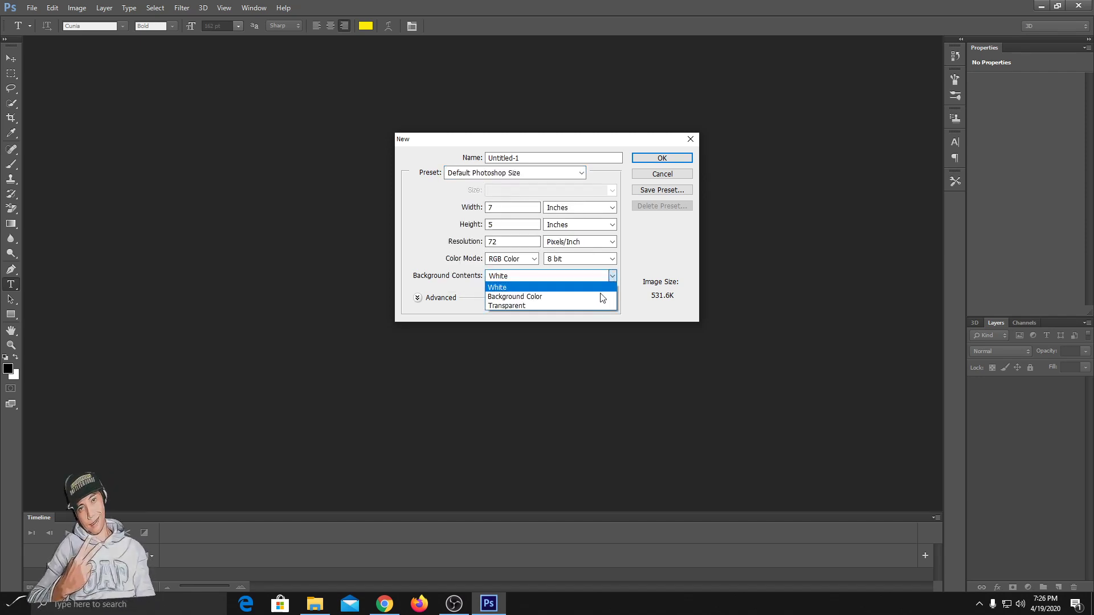
left_click(581, 306)
left_click(671, 164)
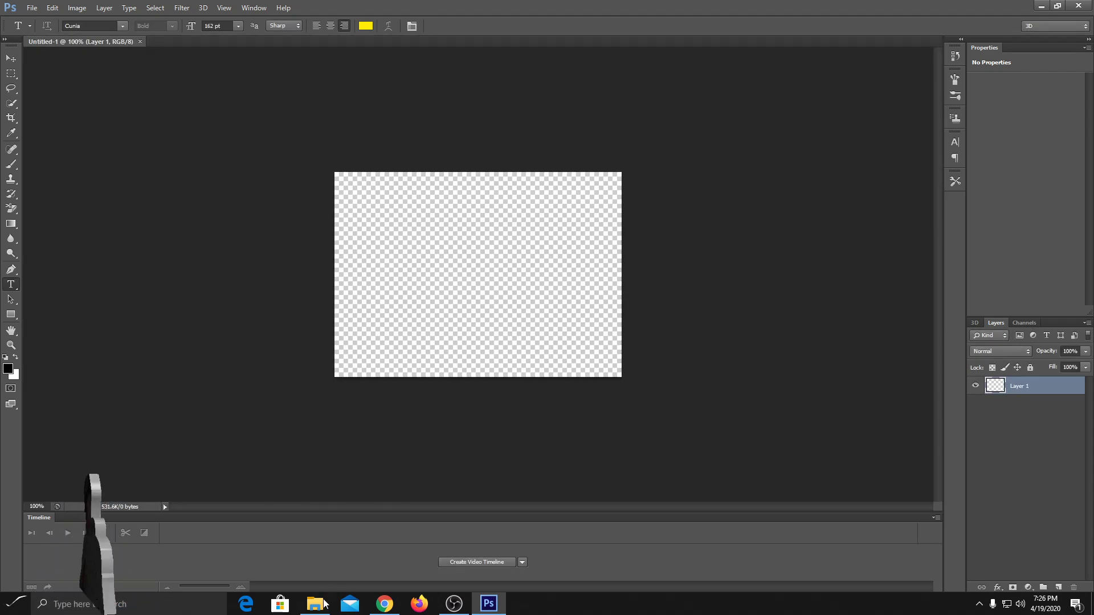
Step: Drag Sample 2.png from the sample photos folder onto the Photoshop canvas
left_click(317, 603)
left_click_drag(591, 148, 877, 130)
left_click(875, 220)
left_click_drag(870, 222, 511, 265)
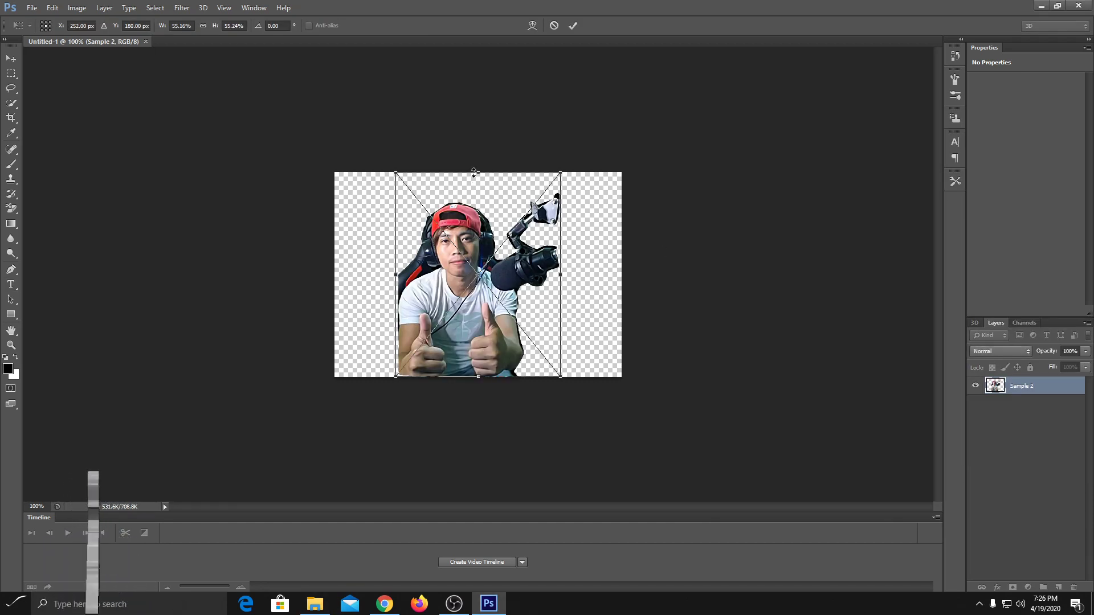
Step: Stretch the placed photo slightly taller and wider, and commit the transform
left_click_drag(478, 167, 477, 140)
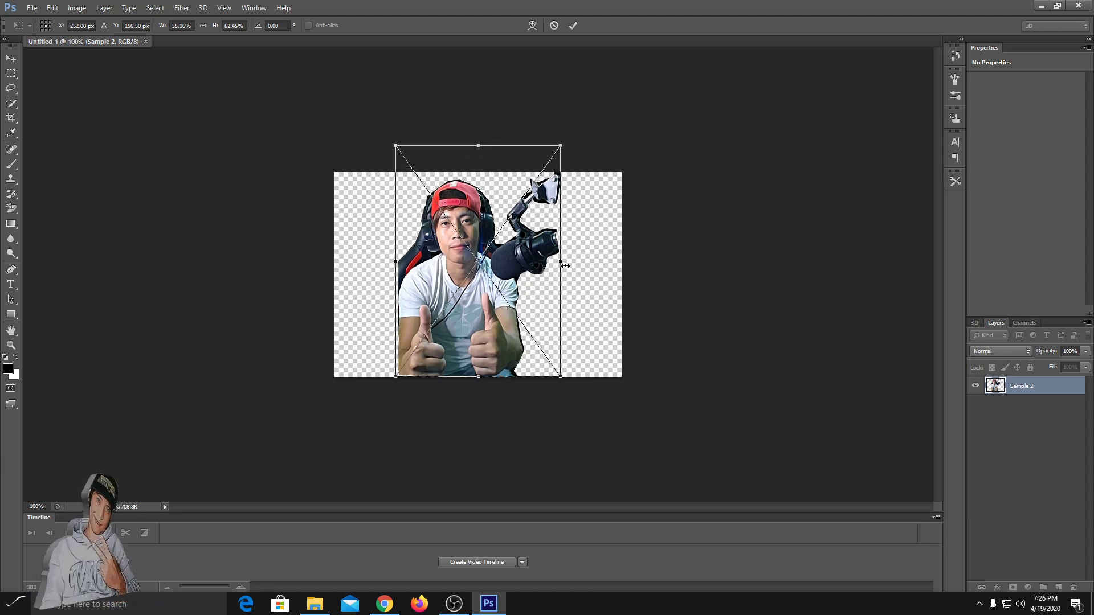
mouse_move(564, 263)
left_mouse_down()
mouse_move(575, 265)
mouse_move(560, 255)
left_mouse_up()
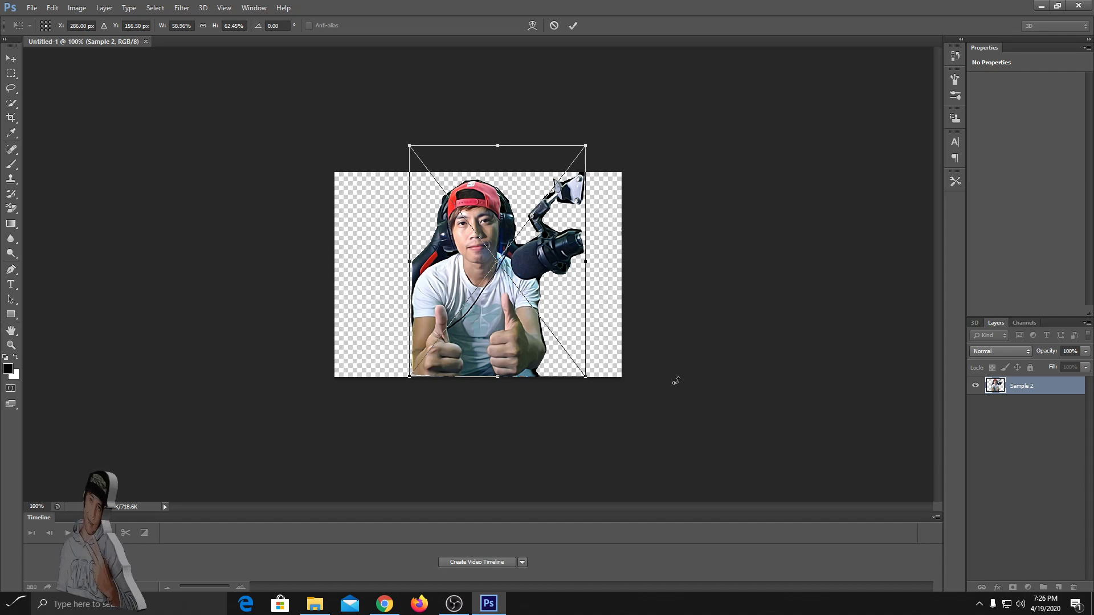
key("Return")
key("t")
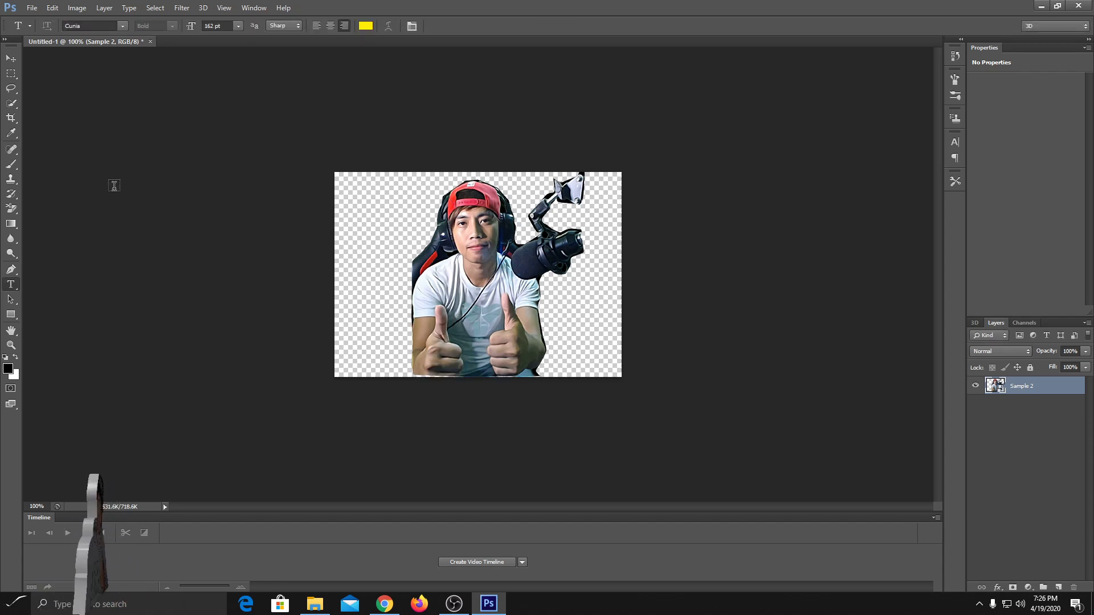
Step: Begin saving a copy as PNG, renaming the file to 'animated logo'
left_click(31, 8)
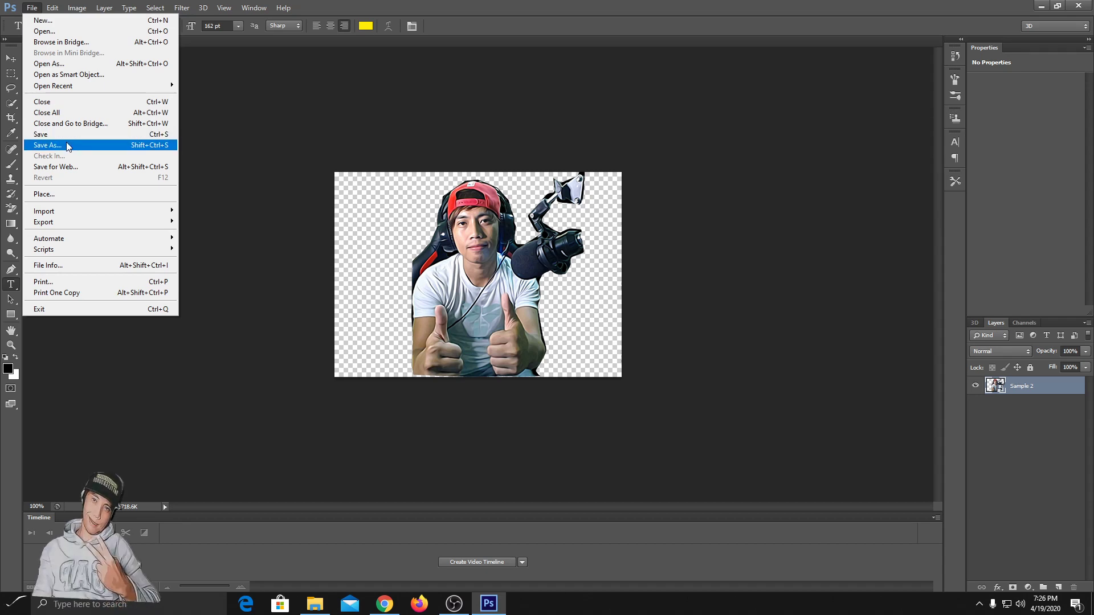
left_click(108, 147)
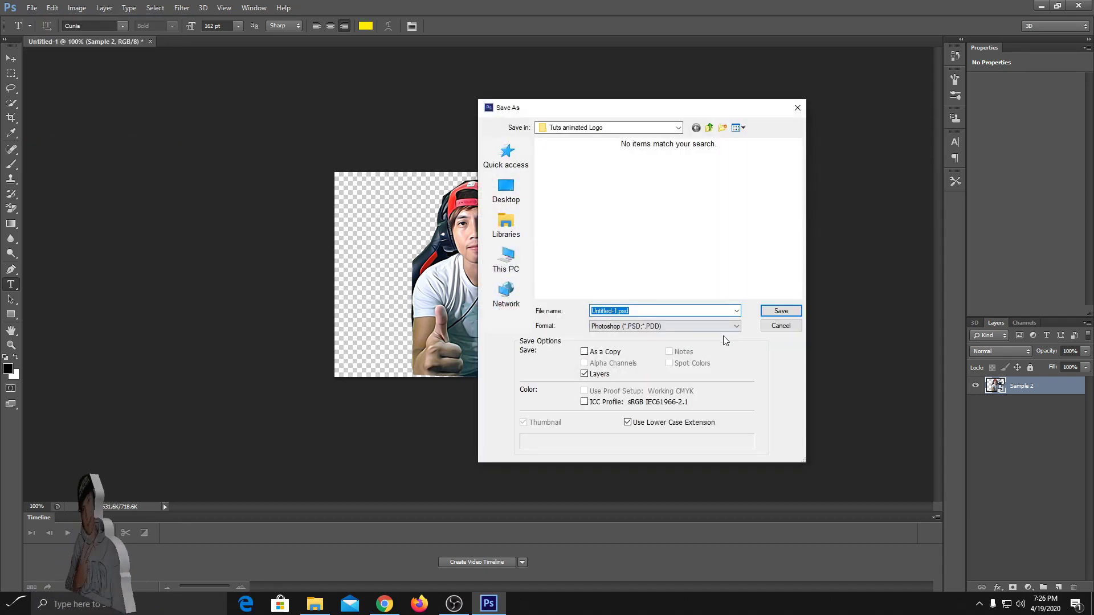
left_click(737, 330)
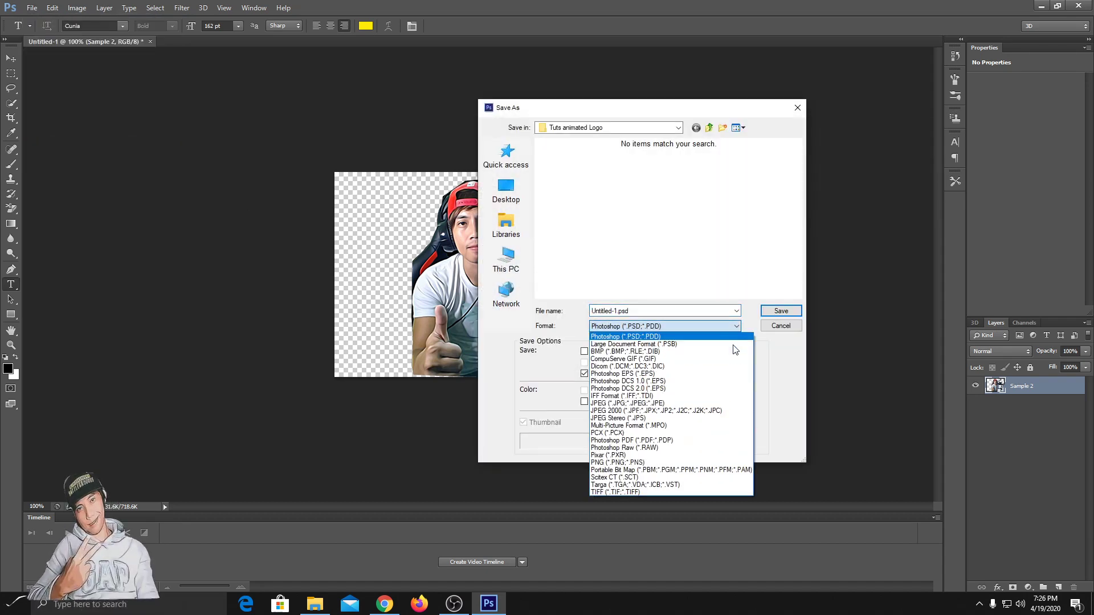
left_click(712, 463)
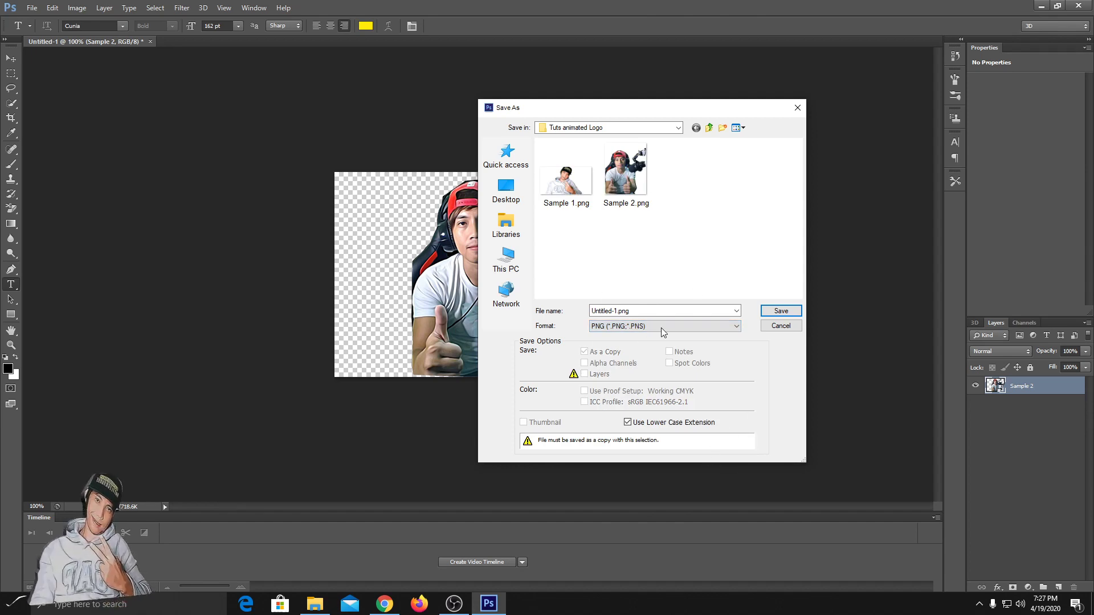
left_click(609, 314)
left_click(615, 311)
left_click_drag(617, 311, 519, 312)
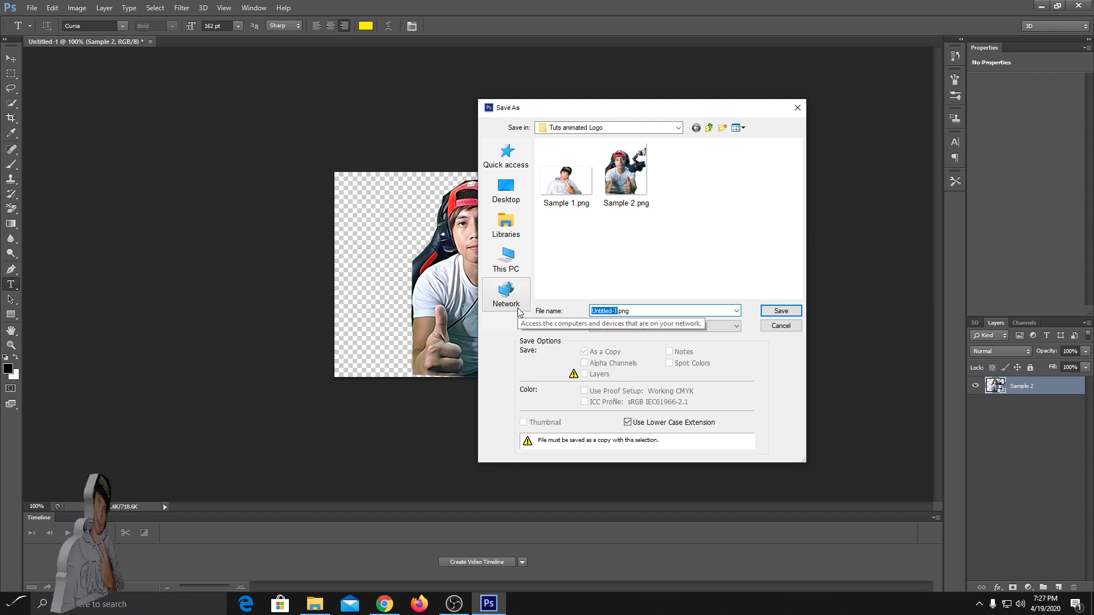
type("an")
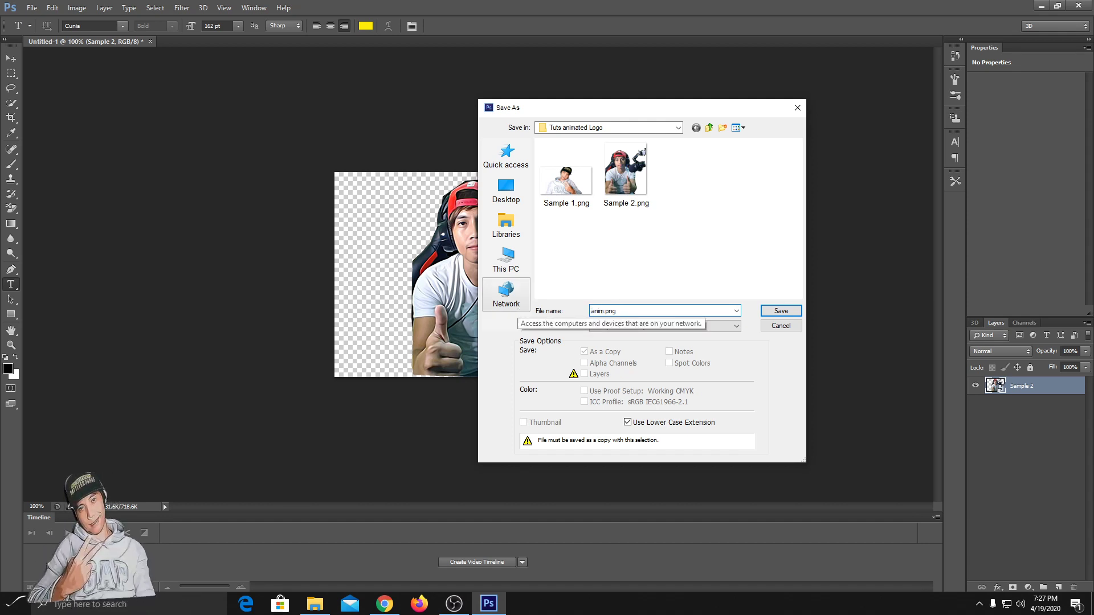
type("imated log")
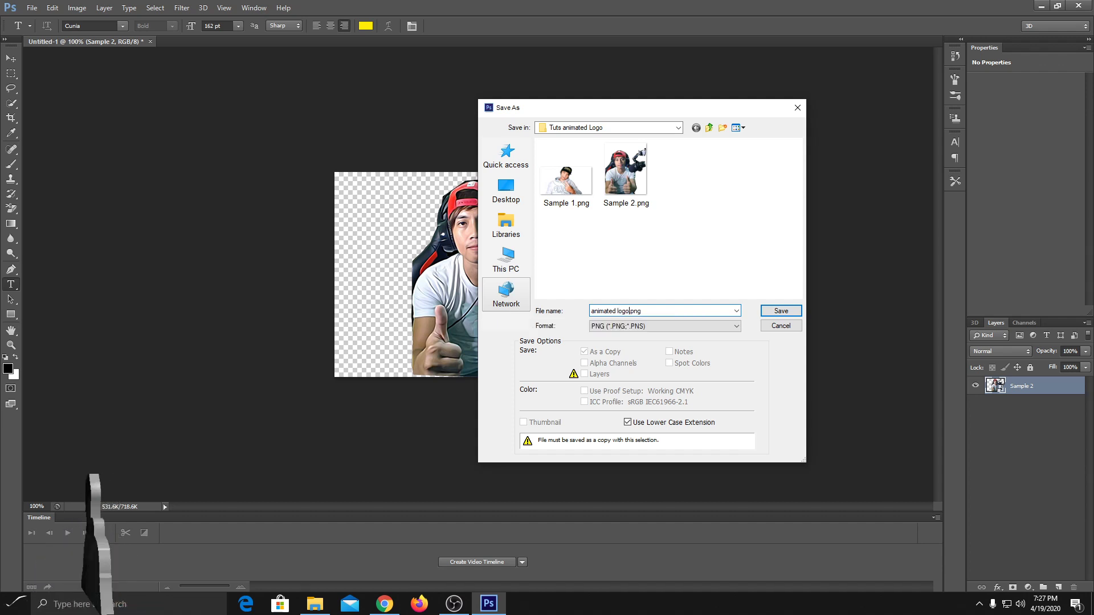
type("o")
Step: Save animated logo.png with default PNG options, then close Untitled-1 without saving
left_click(770, 313)
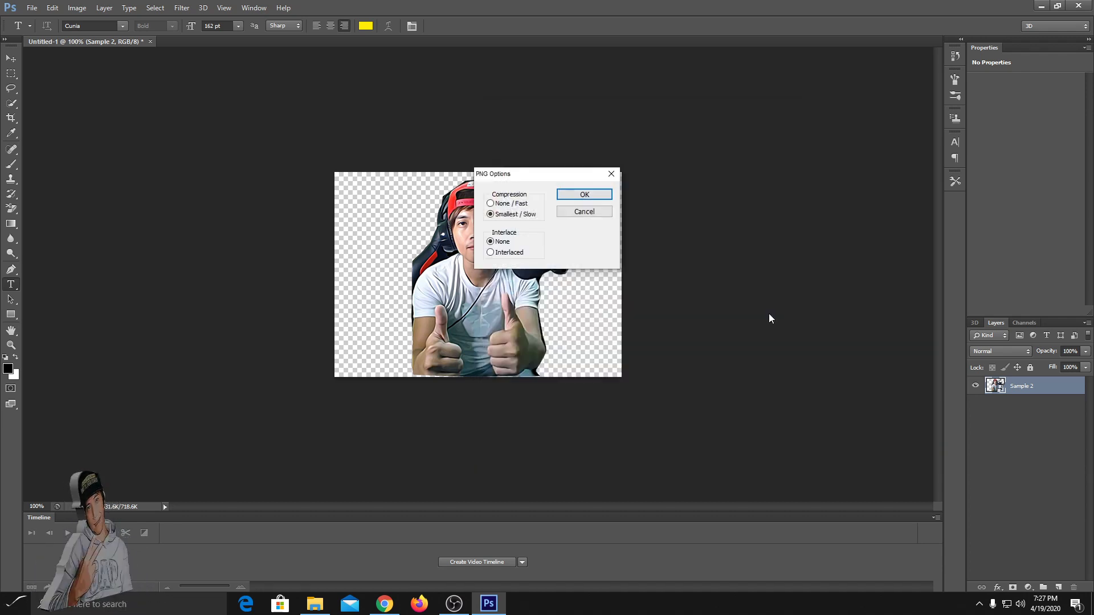
left_click(610, 199)
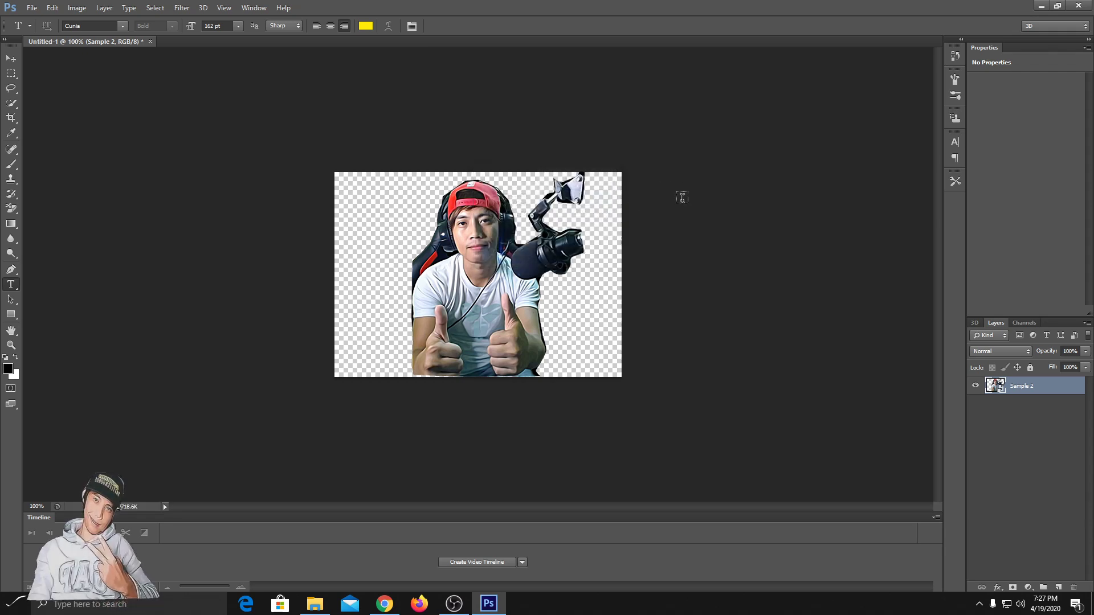
left_click(150, 41)
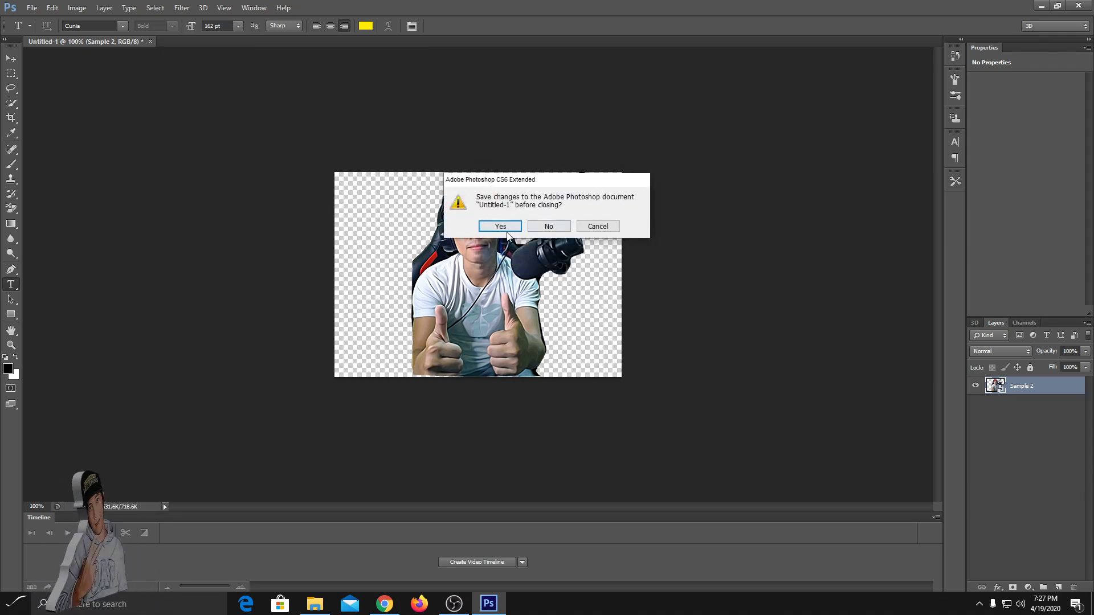
left_click(549, 226)
Step: Drag animated logo.png from the Tuts animated Logo folder into Photoshop to open it
left_click(317, 603)
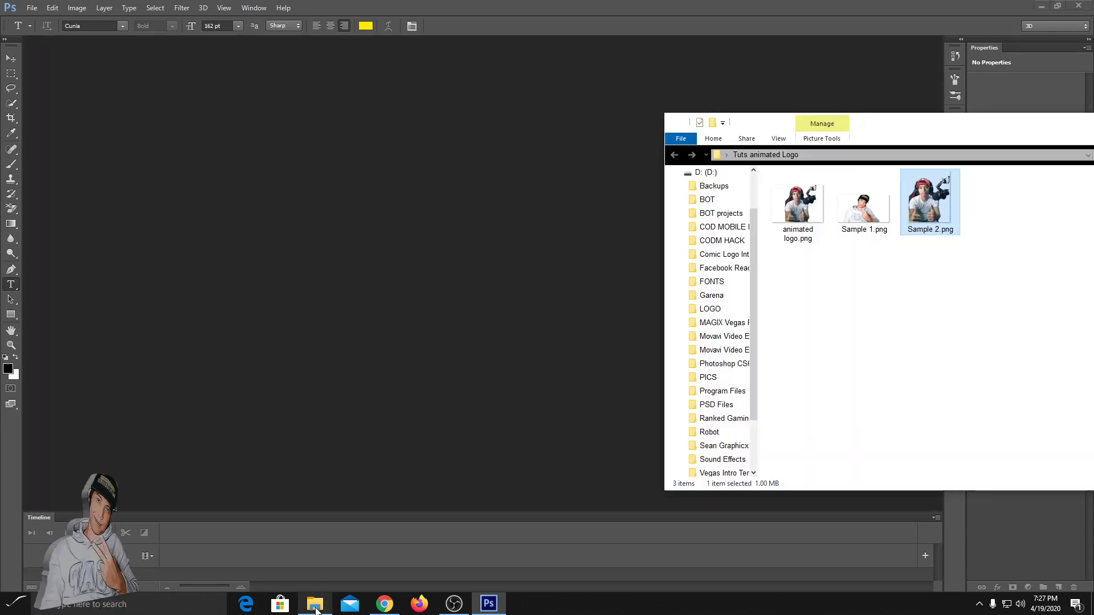
left_click(797, 221)
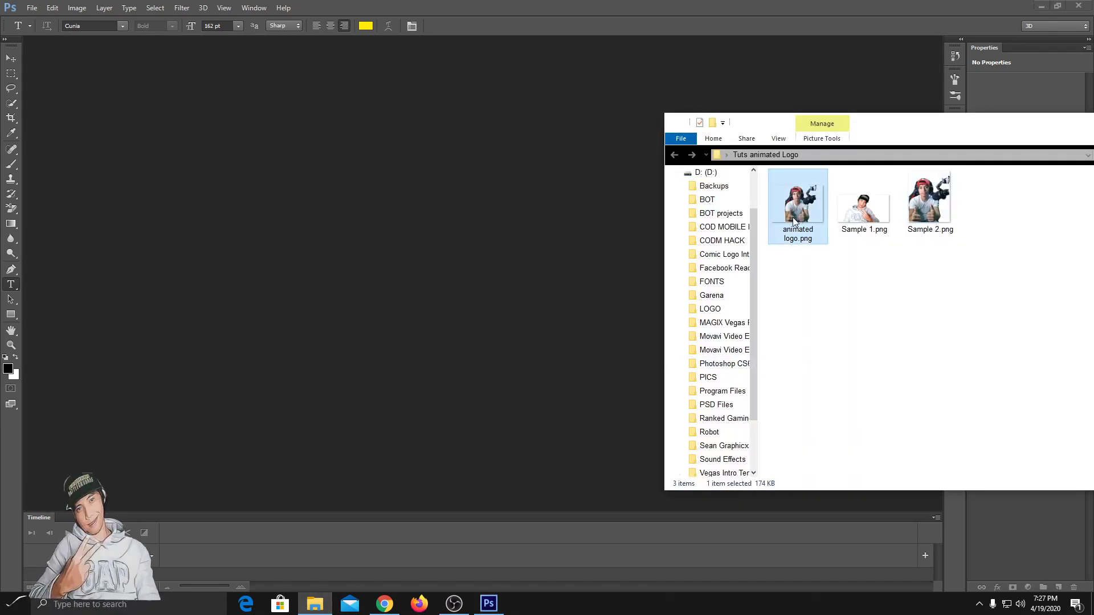
left_click_drag(799, 217, 398, 223)
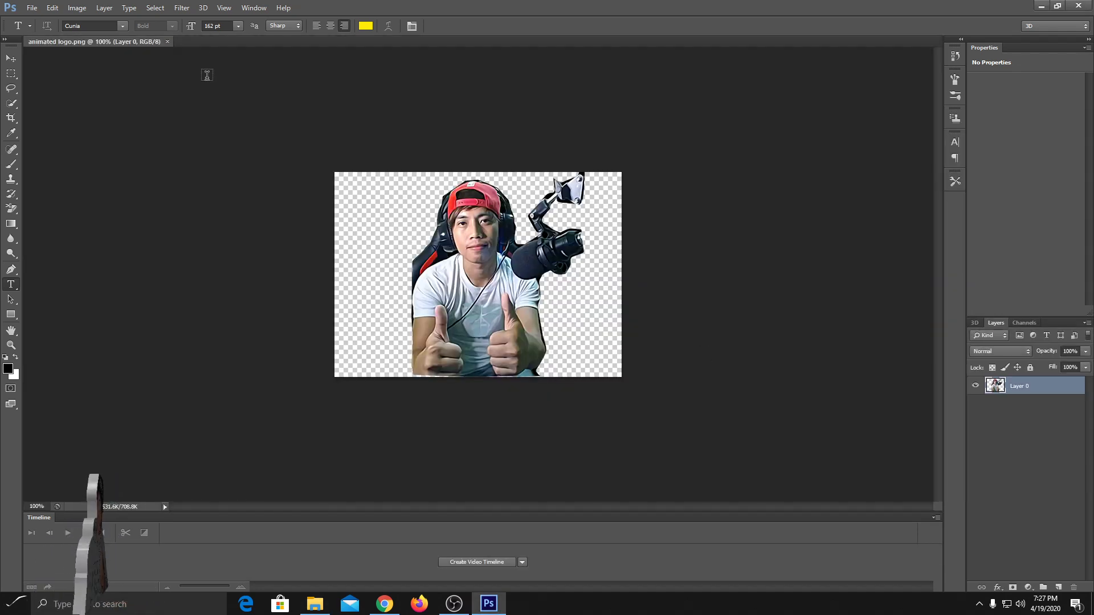
Step: Convert Layer 0 into a 3D extrusion and select the extruded mesh
left_click(202, 8)
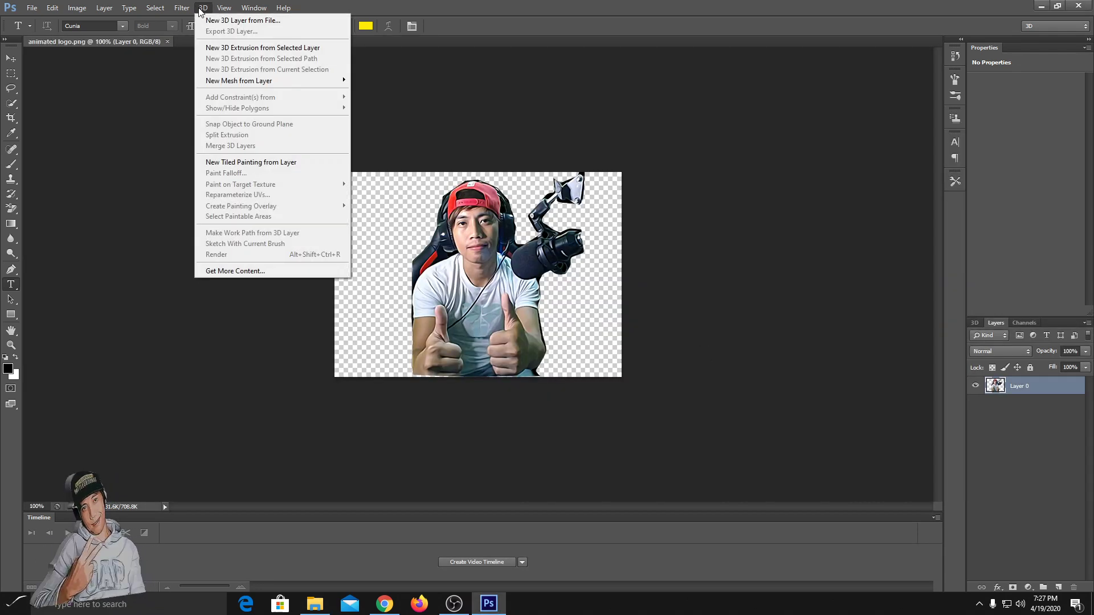
left_click(332, 51)
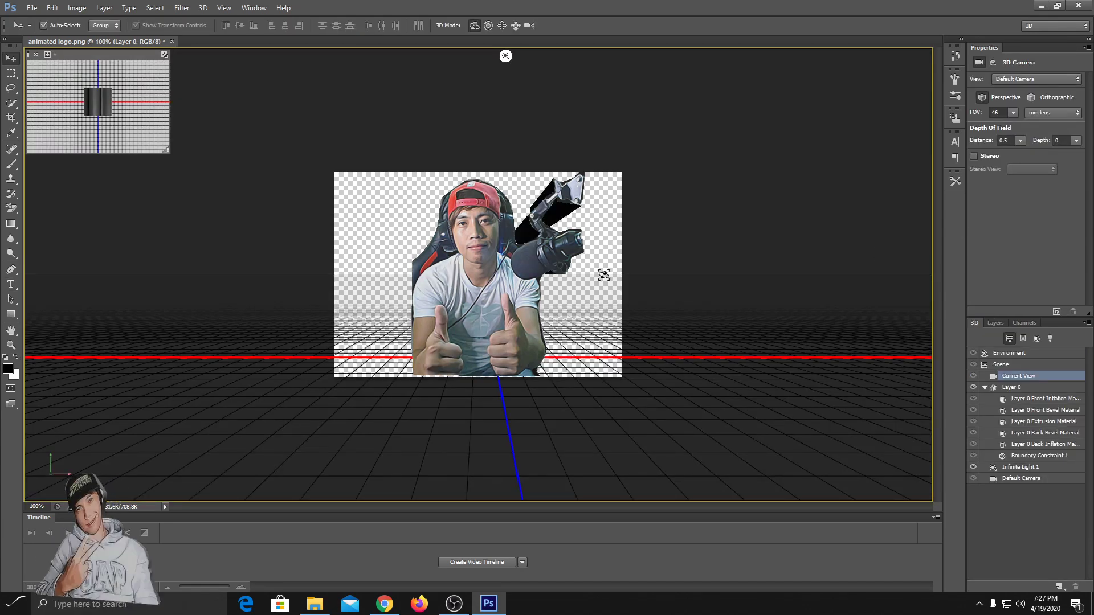
left_click(481, 272)
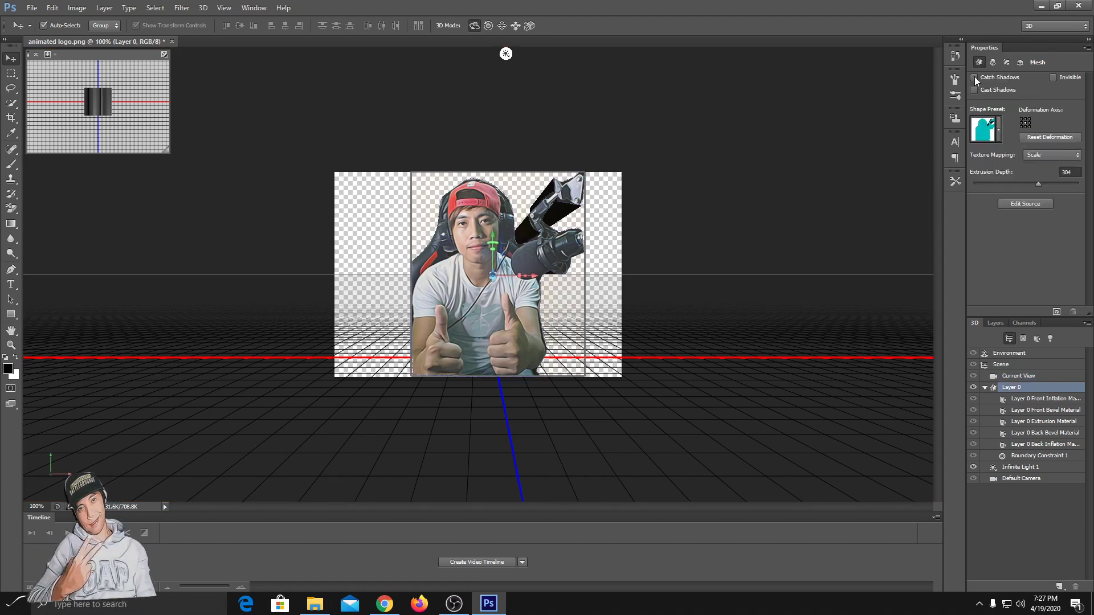
Step: Raise the Layer 0 extrusion material's Shine from 20% to 100%, then reselect the mesh
left_click(1020, 63)
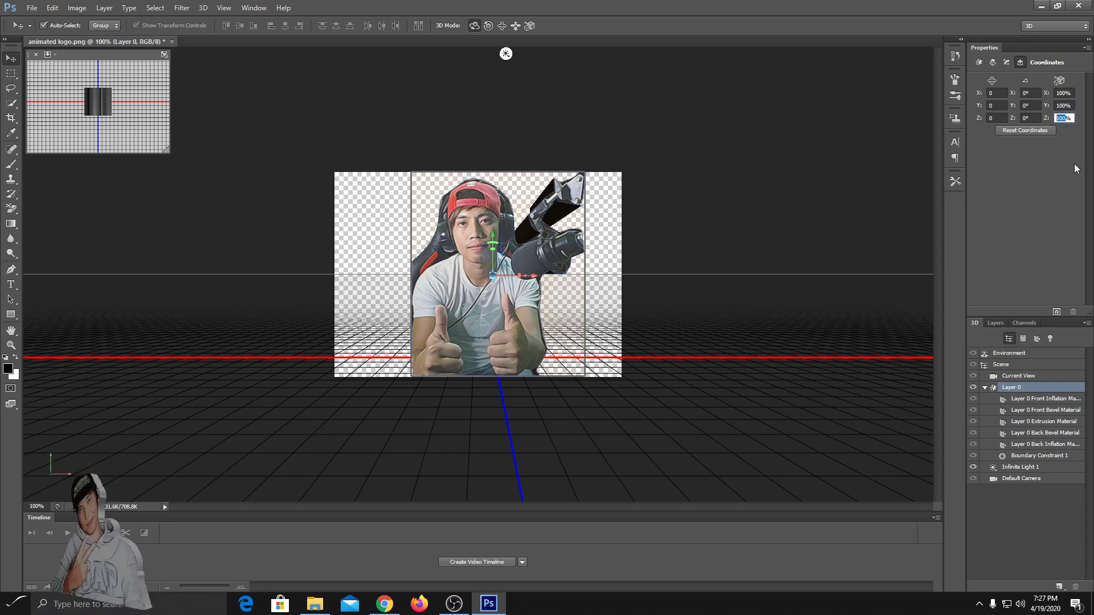
type("8")
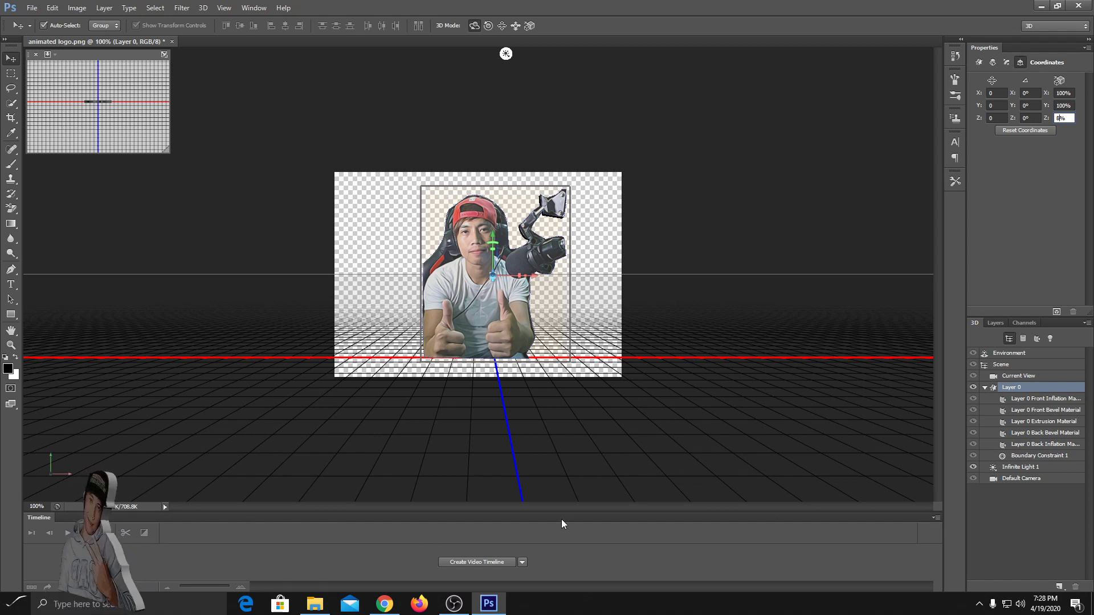
left_click(1045, 422)
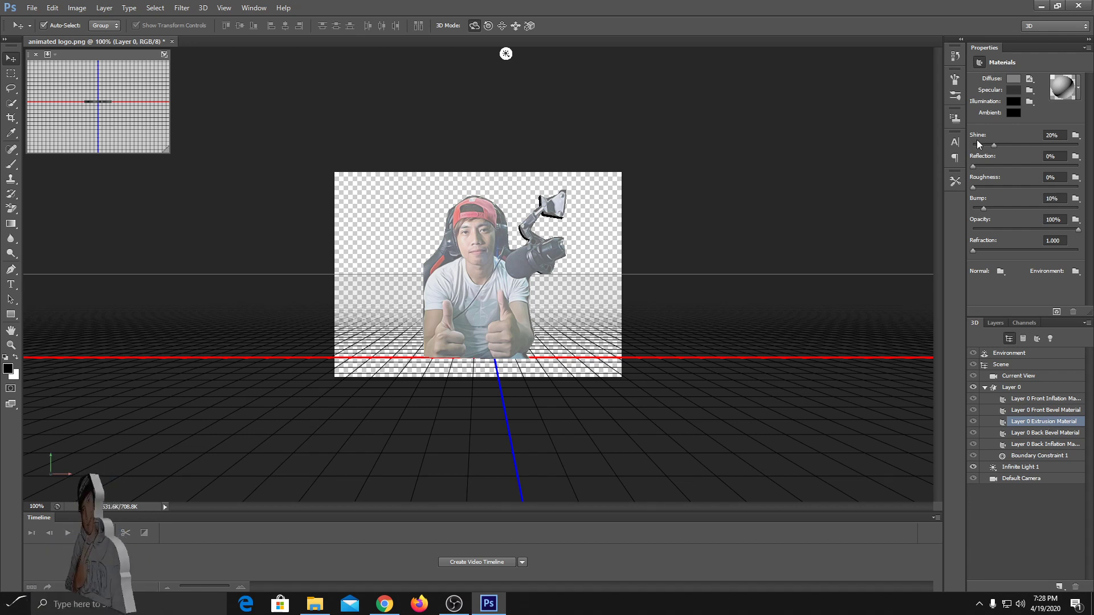
left_click_drag(994, 145, 1079, 150)
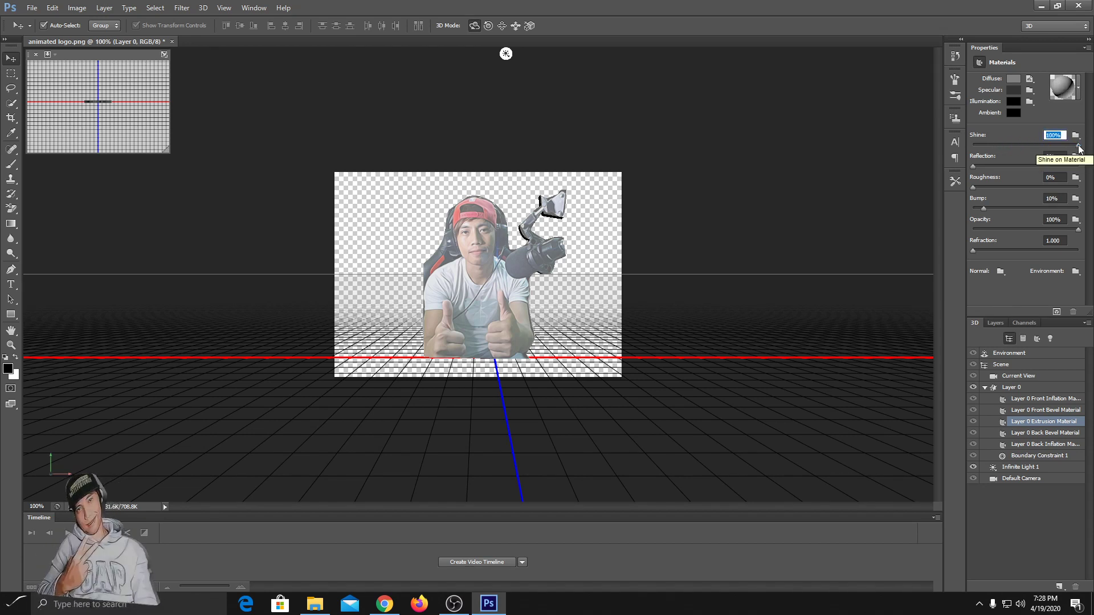
left_click(1038, 387)
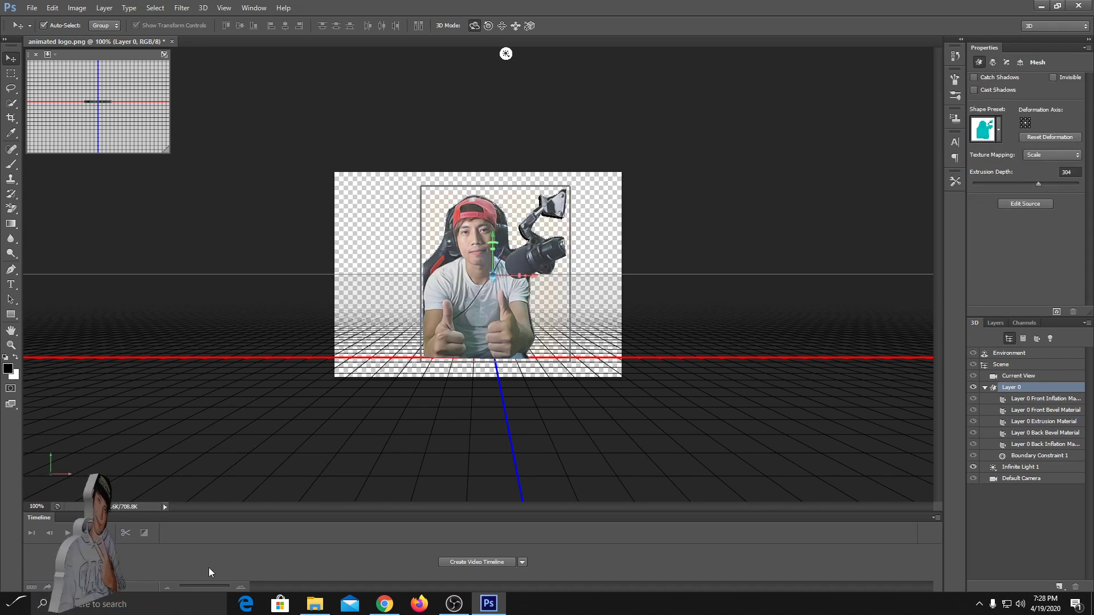
Step: Create a 30 fps video timeline and set a Layer 0 3D Meshes keyframe at 0:00:00:00
left_click(491, 560)
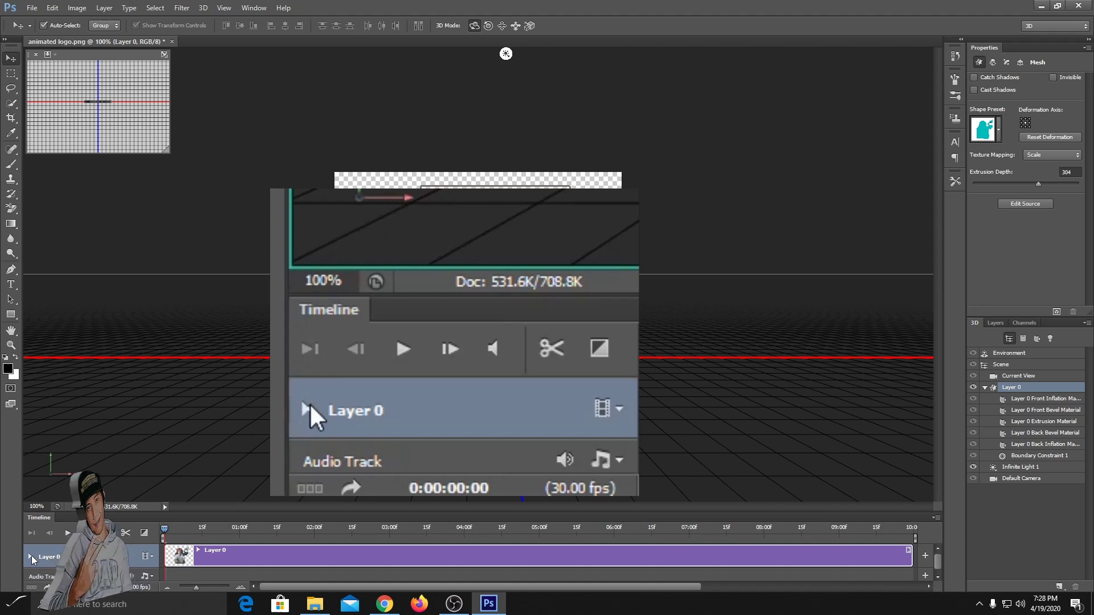
left_click(31, 557)
scroll(237, 555, "down", 2)
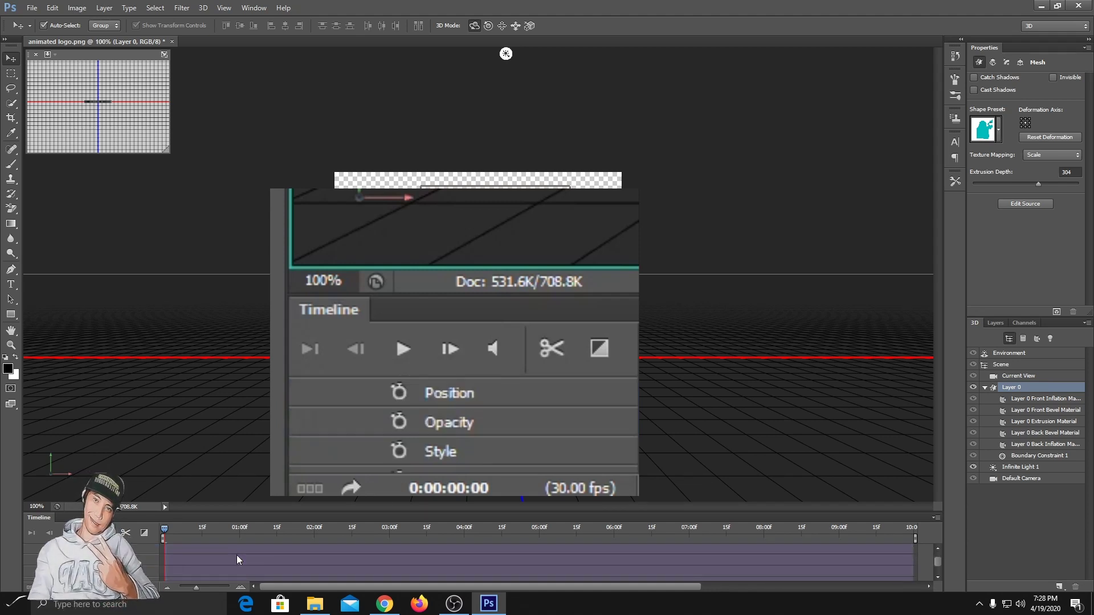
scroll(158, 555, "down", 5)
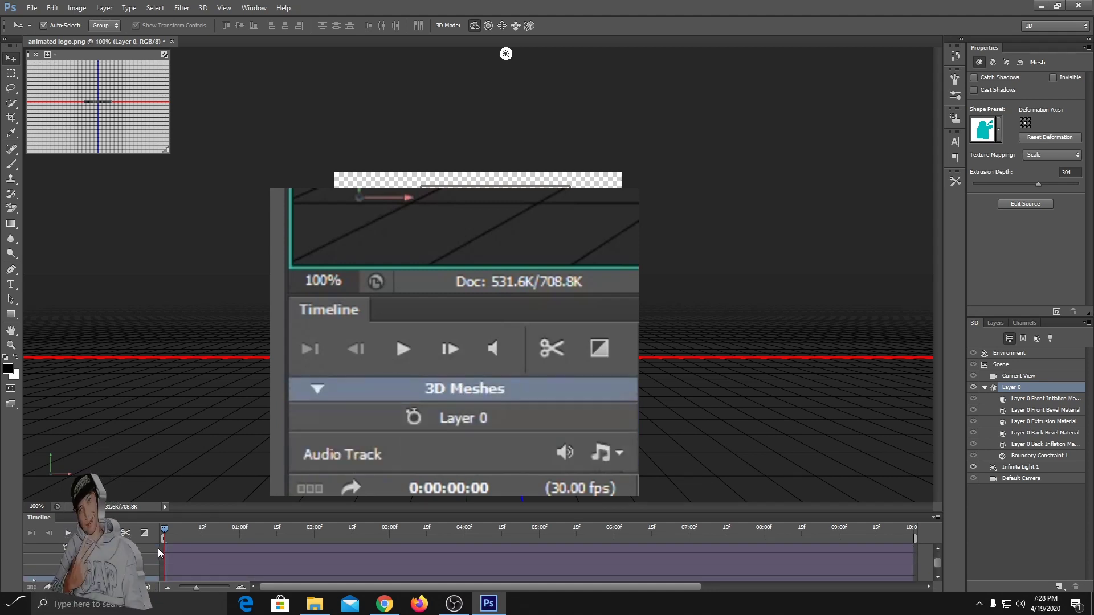
left_click(318, 450)
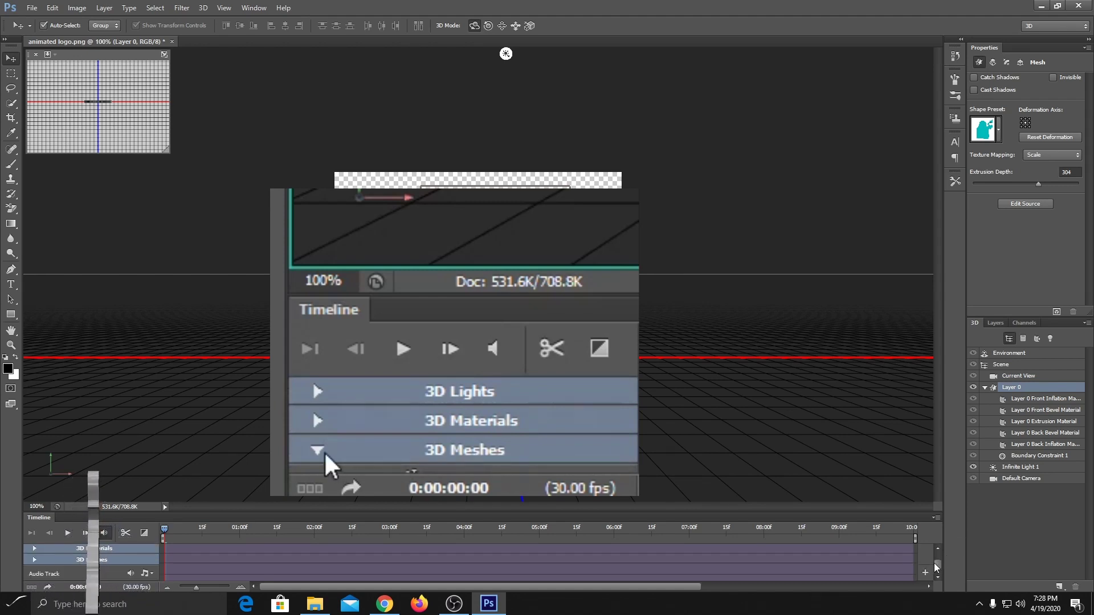
left_click(318, 450)
scroll(36, 559, "down", 2)
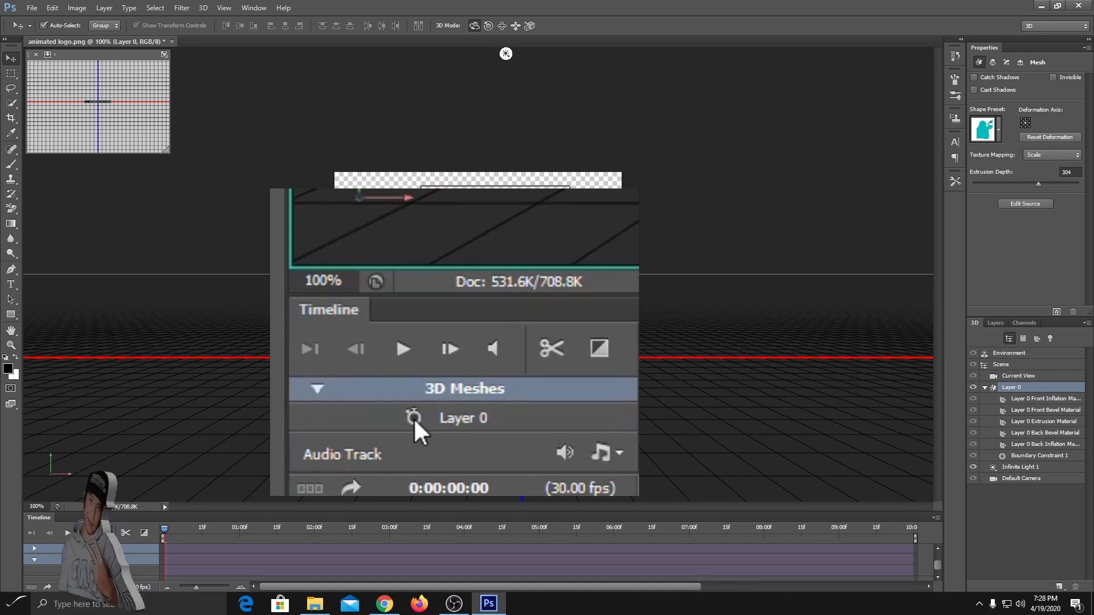
left_click(71, 570)
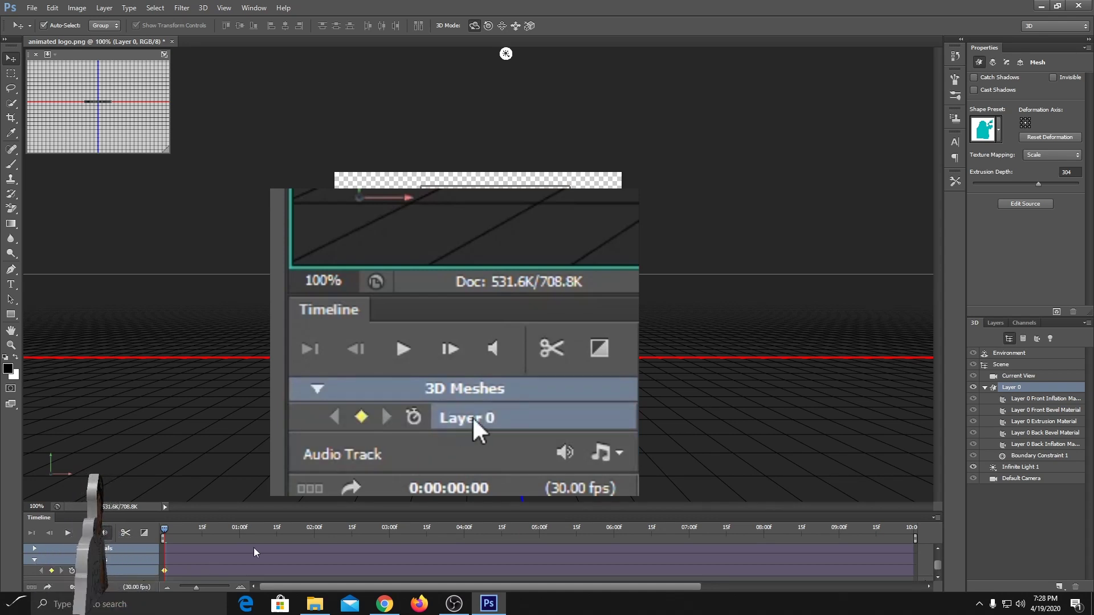
left_click(938, 577)
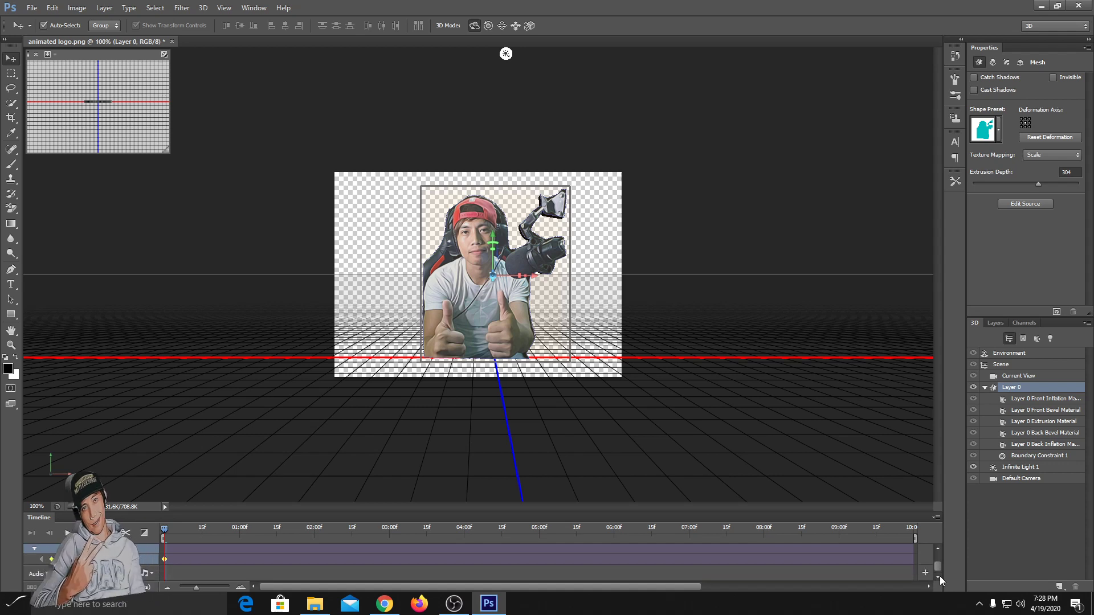
left_click(938, 551)
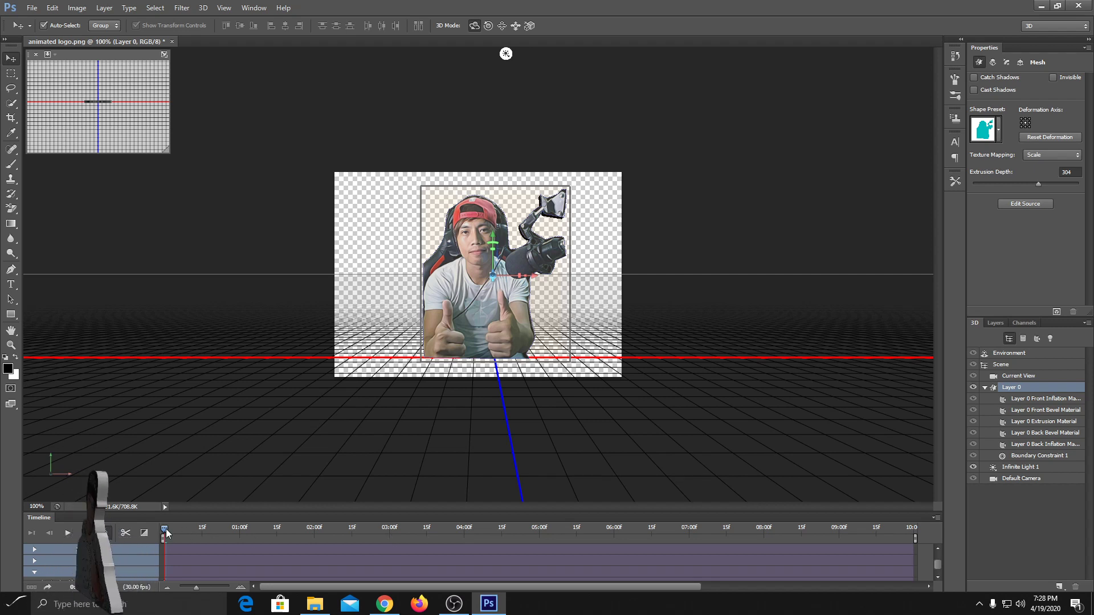
Step: At 3 seconds, rotate the 3D layer about 69° around its vertical axis
left_click_drag(165, 527, 176, 528)
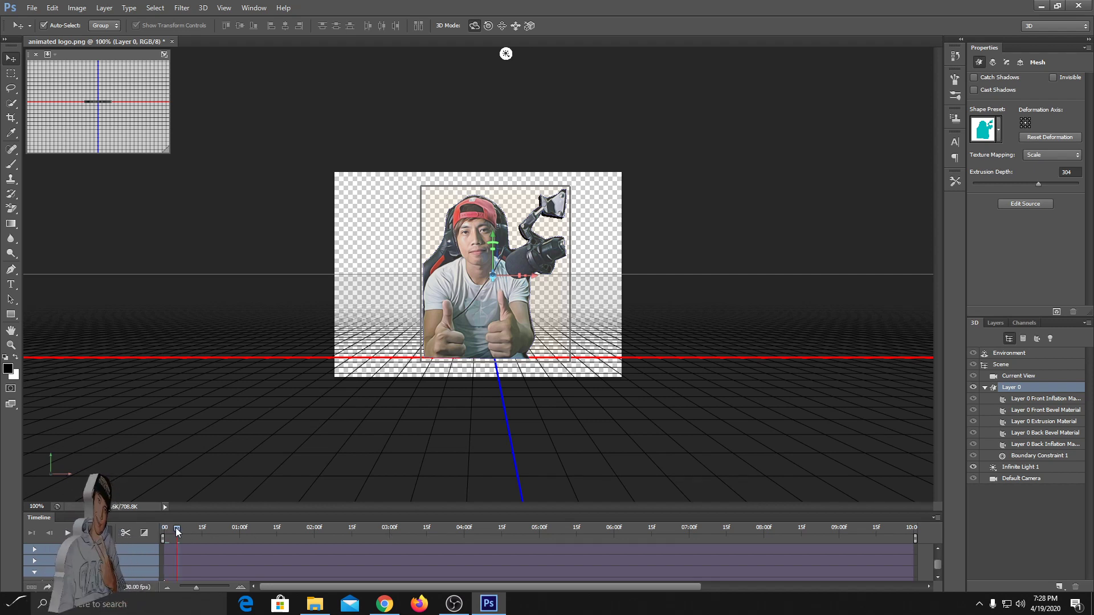
left_click(389, 536)
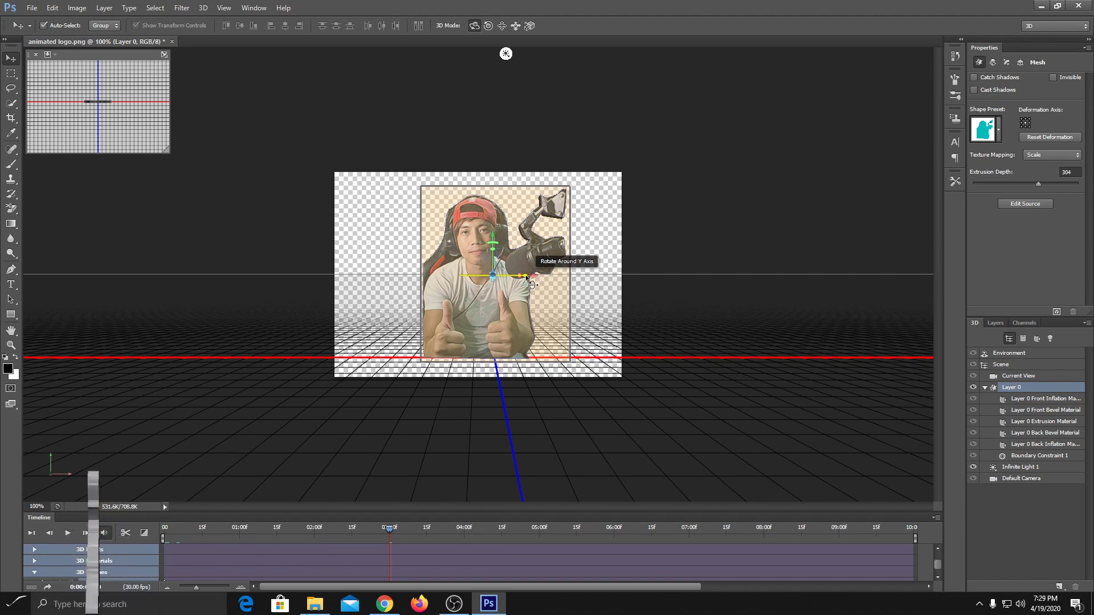
left_click_drag(530, 283, 813, 288)
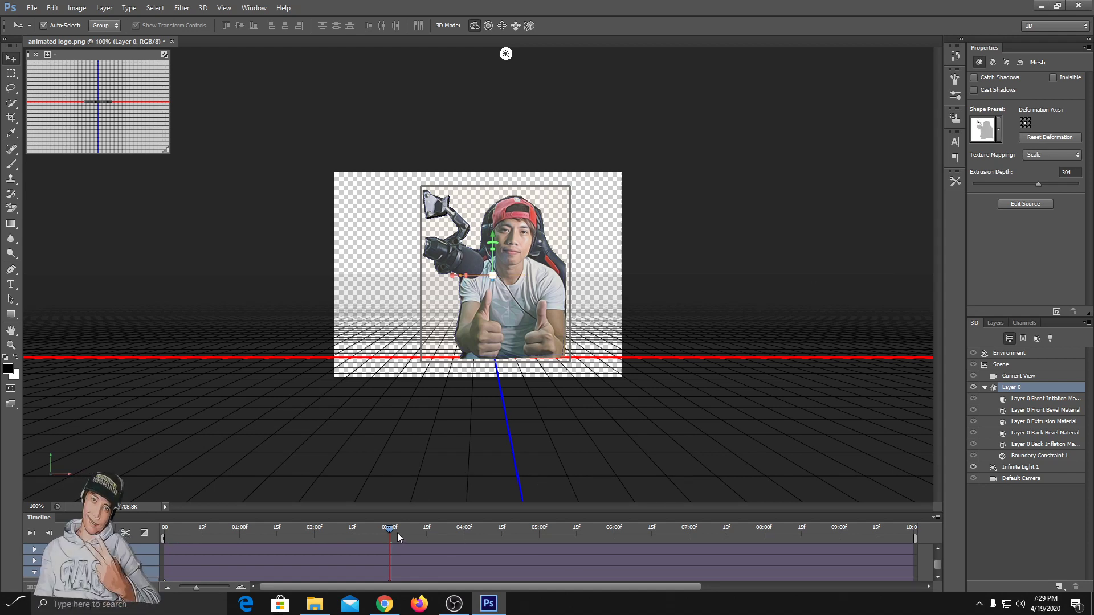
Step: At 6 seconds, rotate it to about 175° on Y and trim the clip to end there
left_click(613, 533)
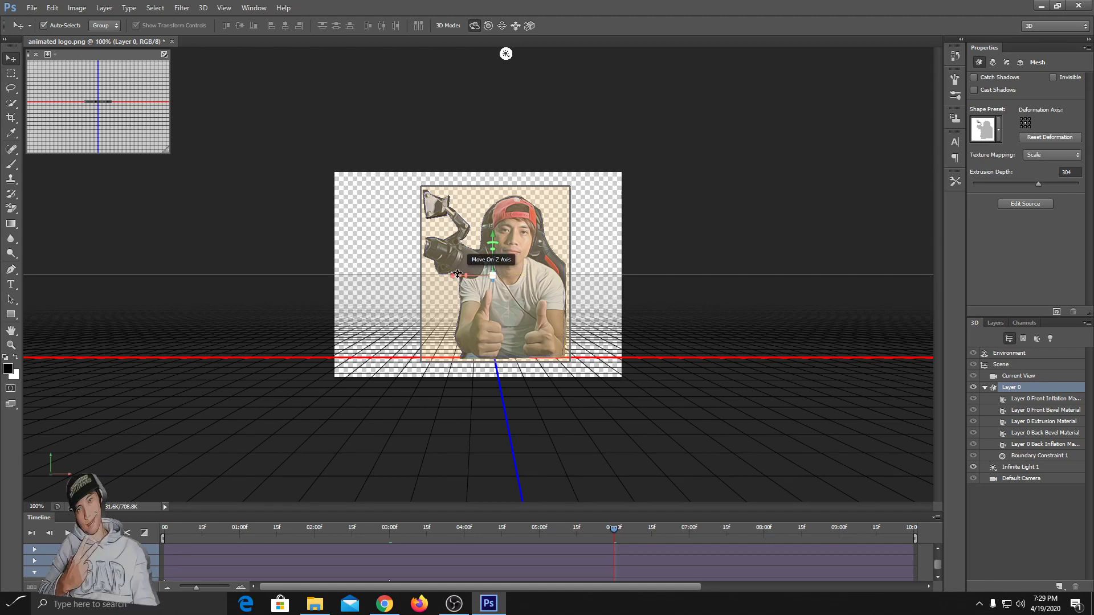
left_click_drag(461, 277, 744, 286)
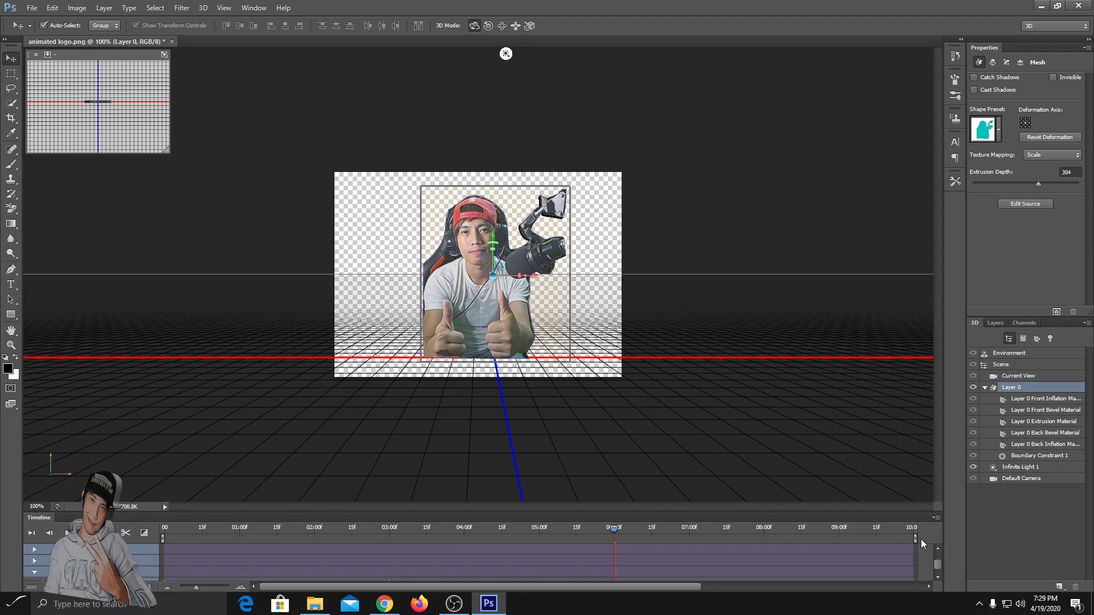
left_click_drag(914, 539, 617, 538)
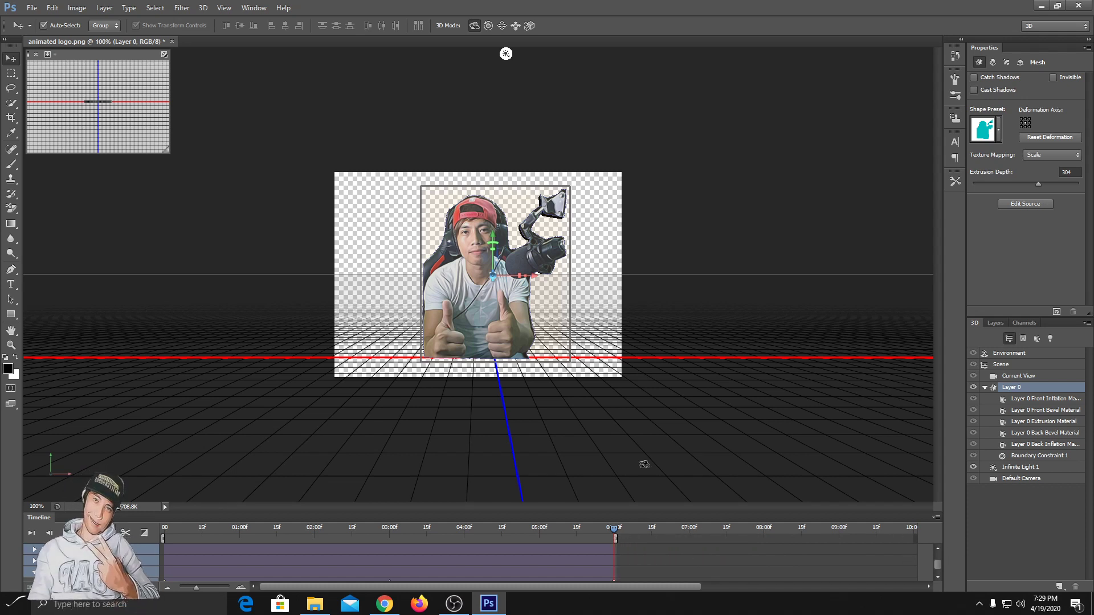
Step: Enable onion skins with Normal blend mode, then play the spin animation
left_click(937, 517)
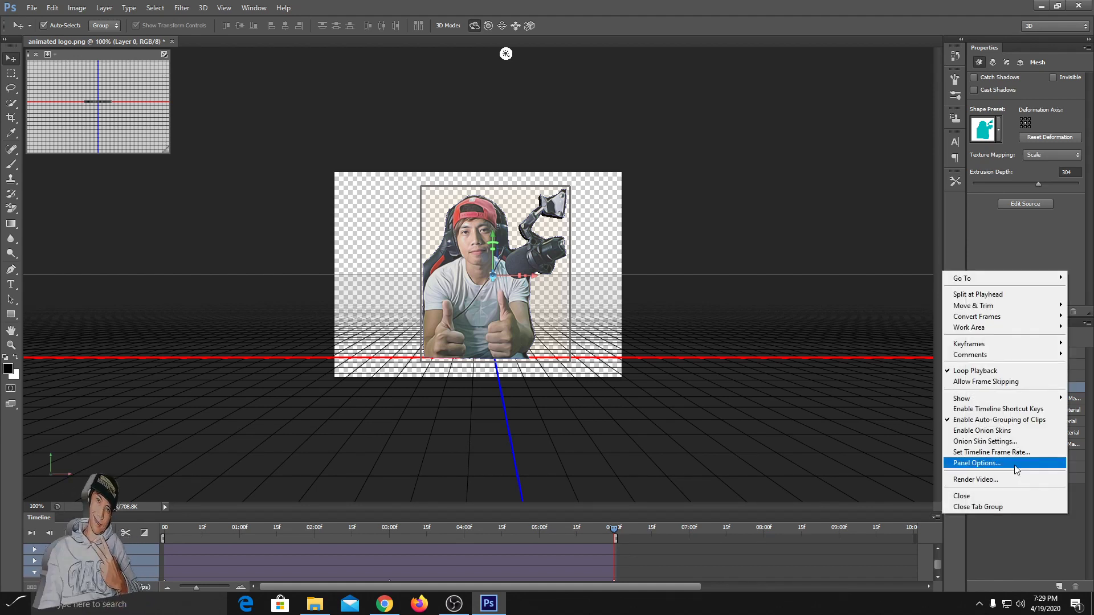
left_click(1030, 435)
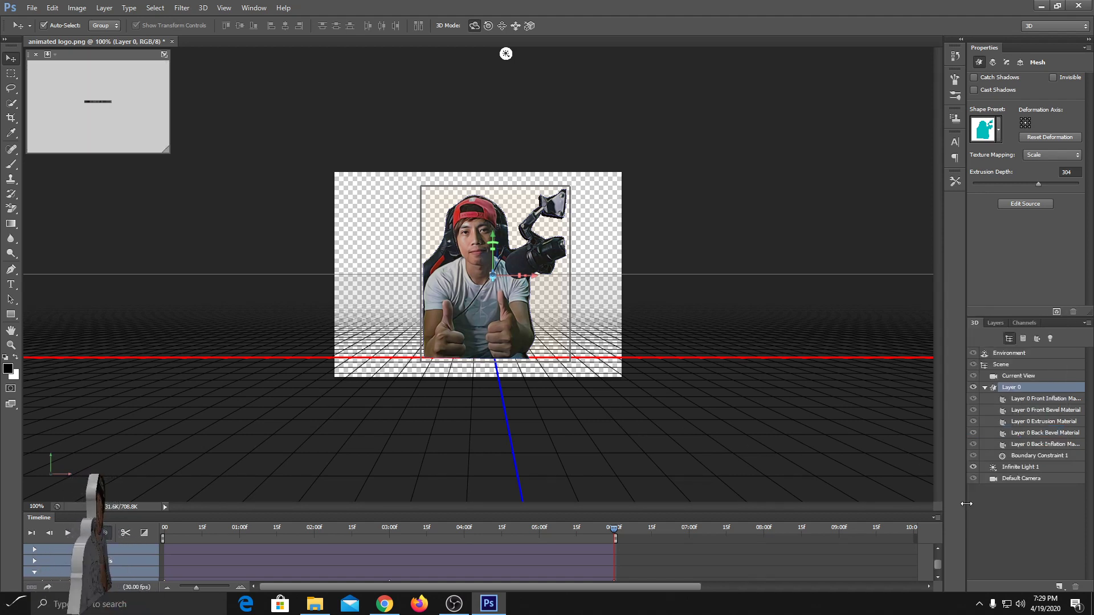
left_click(936, 518)
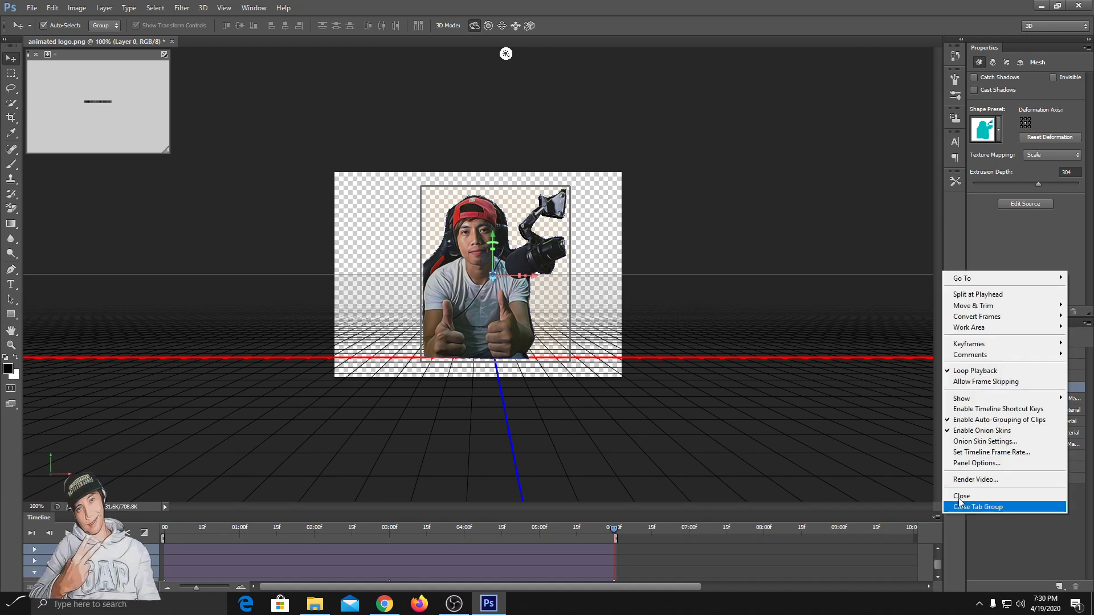
left_click(1031, 442)
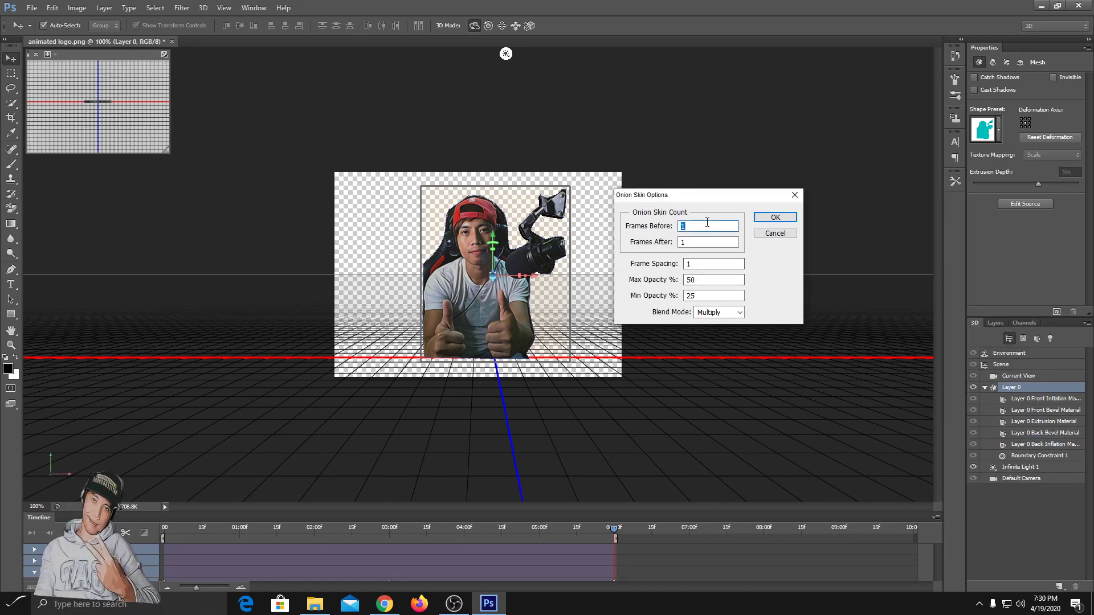
left_click(740, 312)
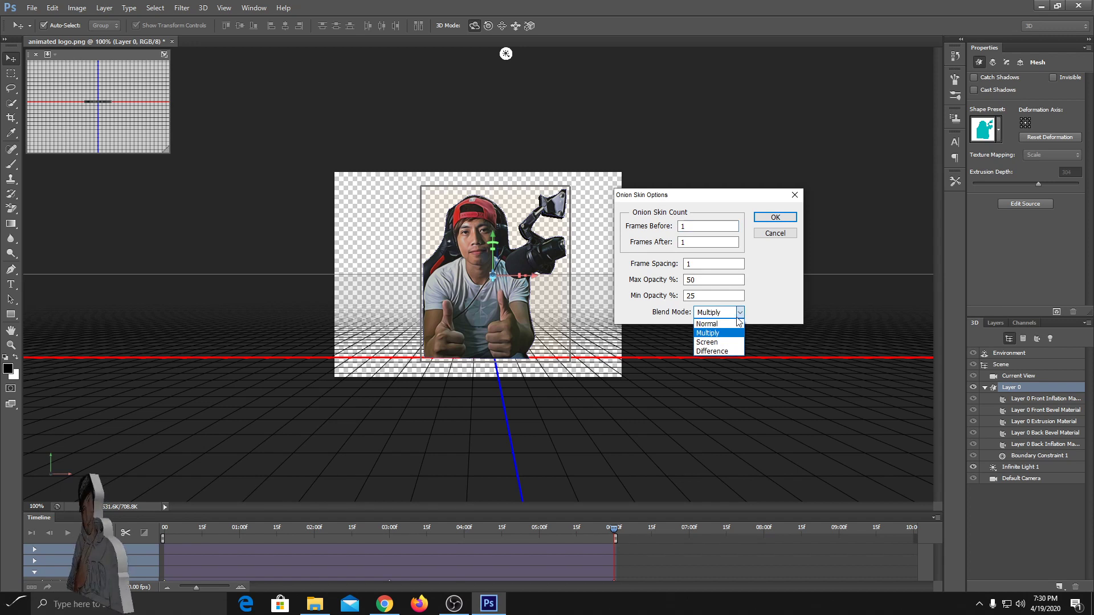
left_click(738, 323)
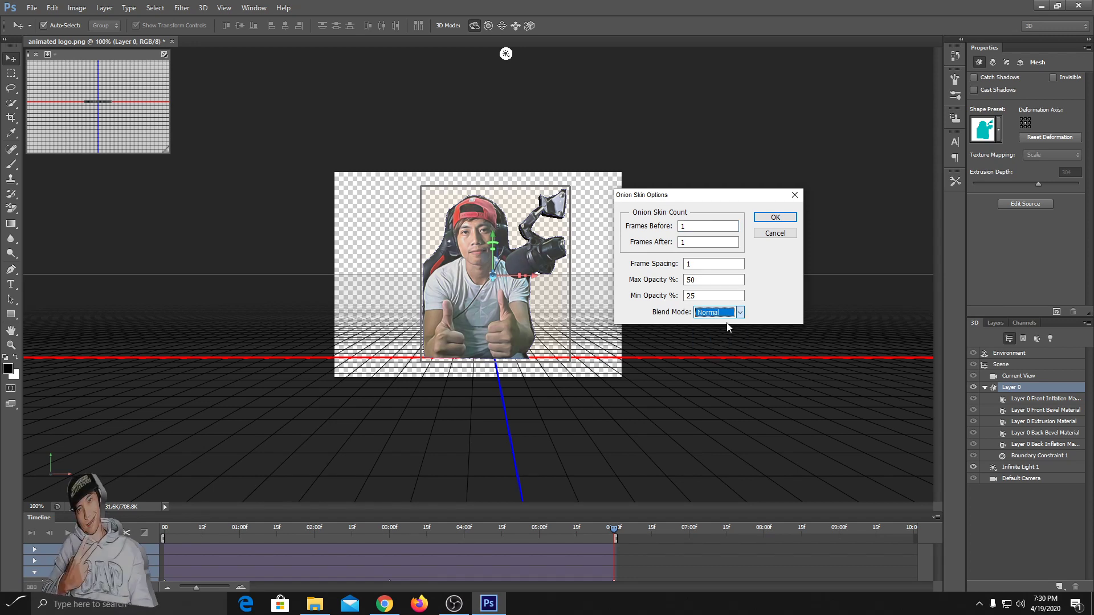
left_click(776, 217)
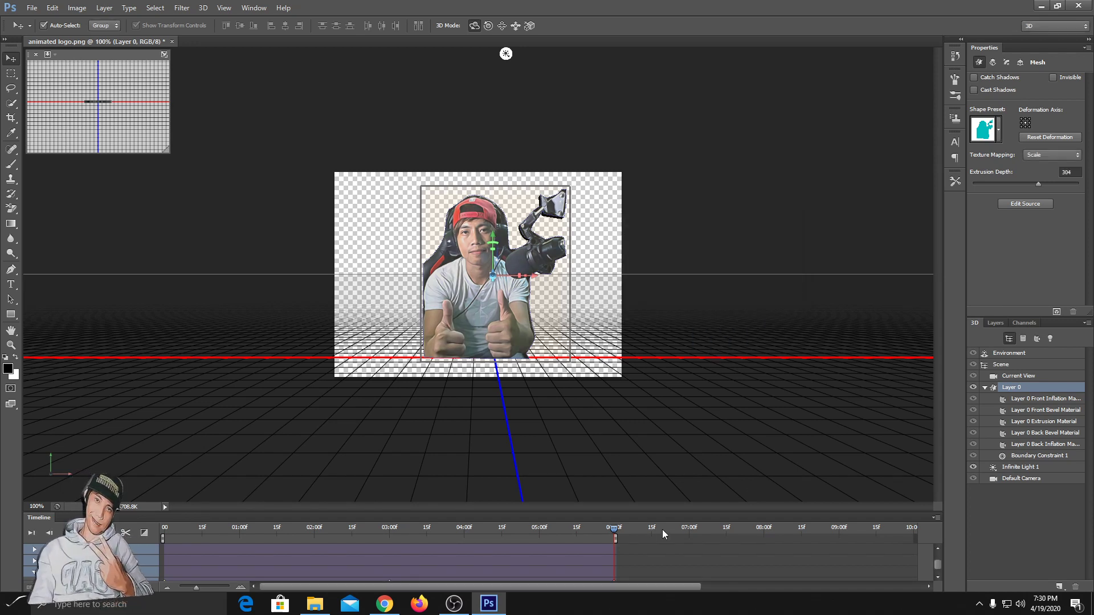
key("space")
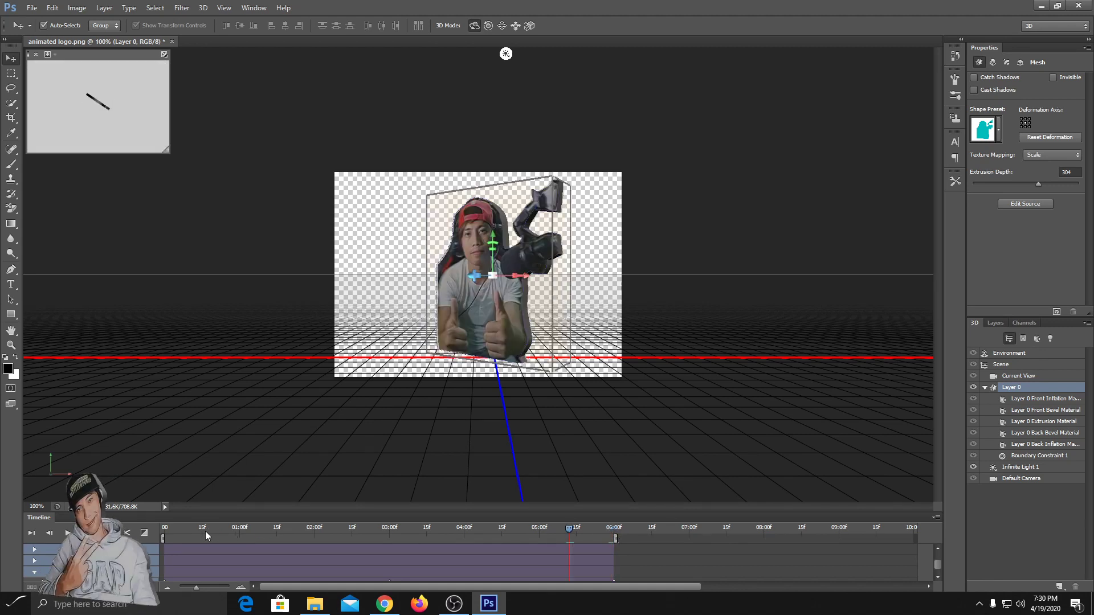
left_click(168, 534)
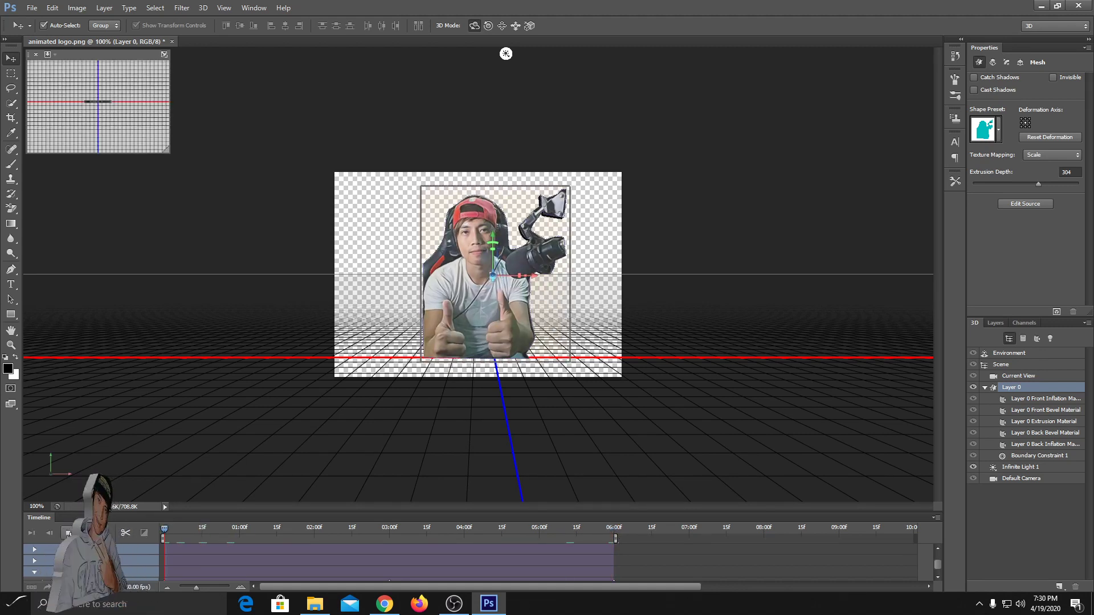
key("space")
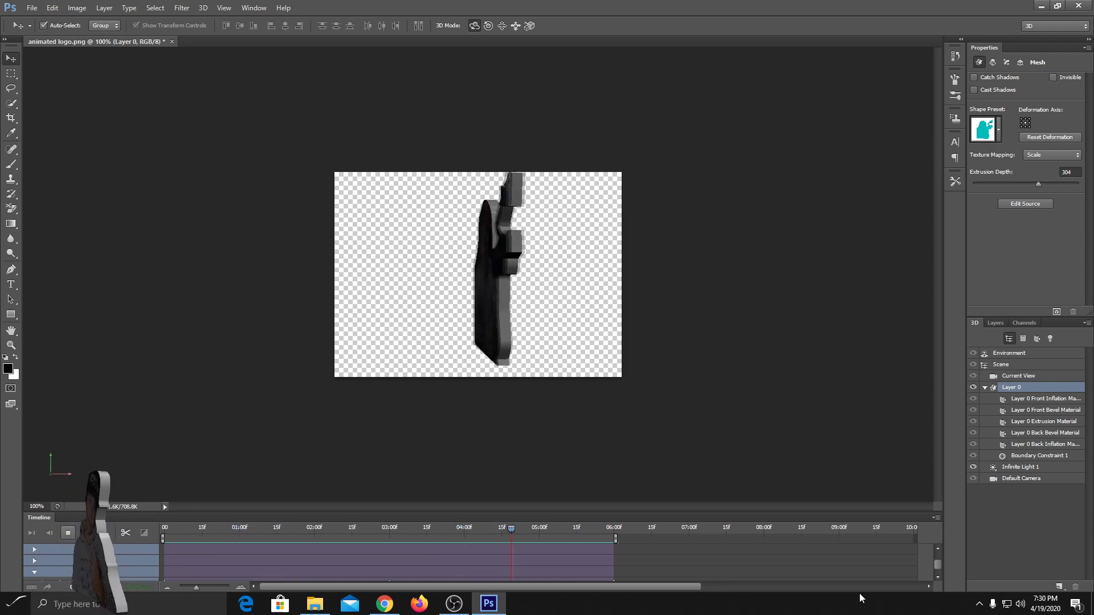
key("space")
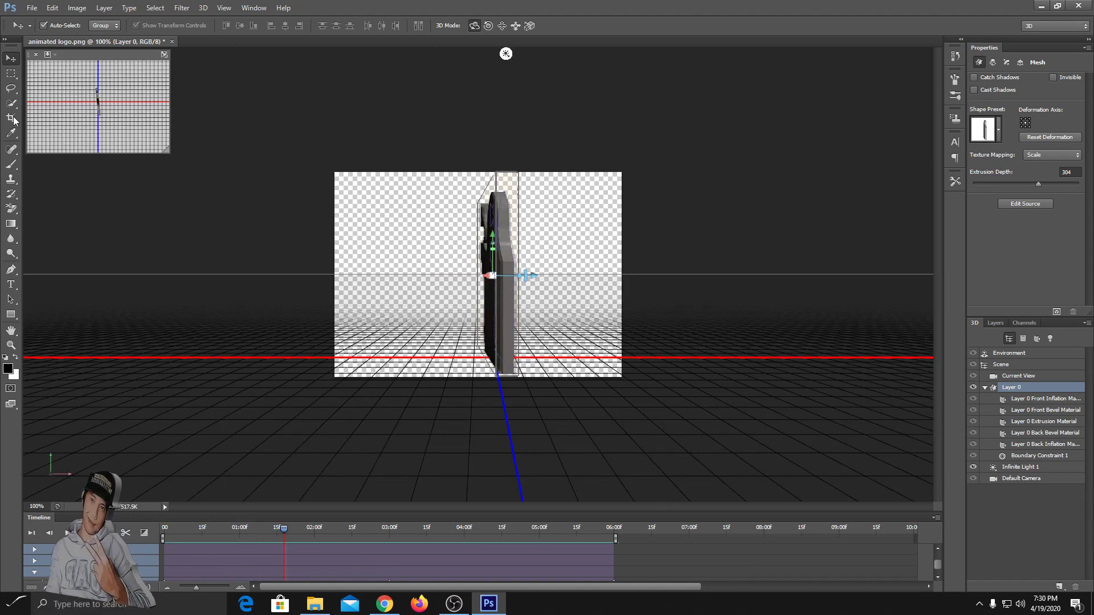
Step: Open Save for Web from the File menu, showing GIF output at 504 × 360 px with Once looping
left_click(30, 9)
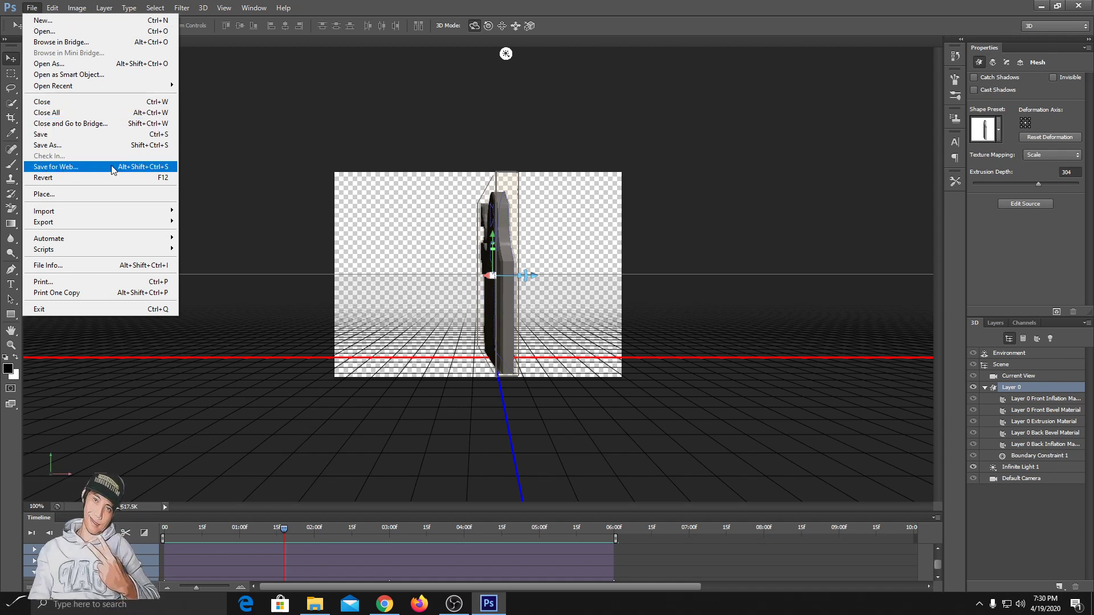
left_click(56, 167)
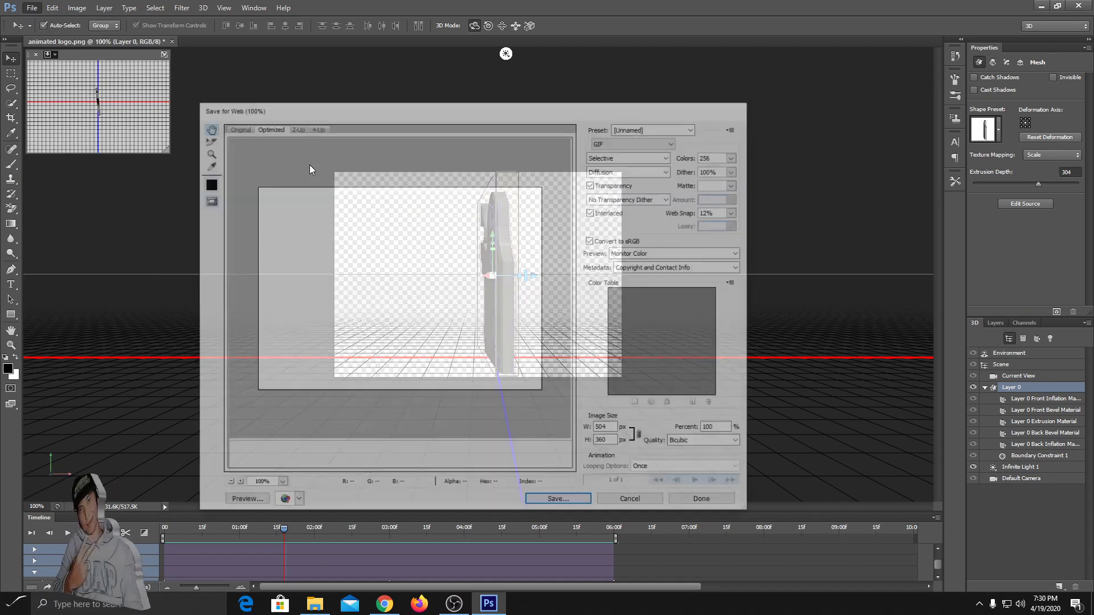